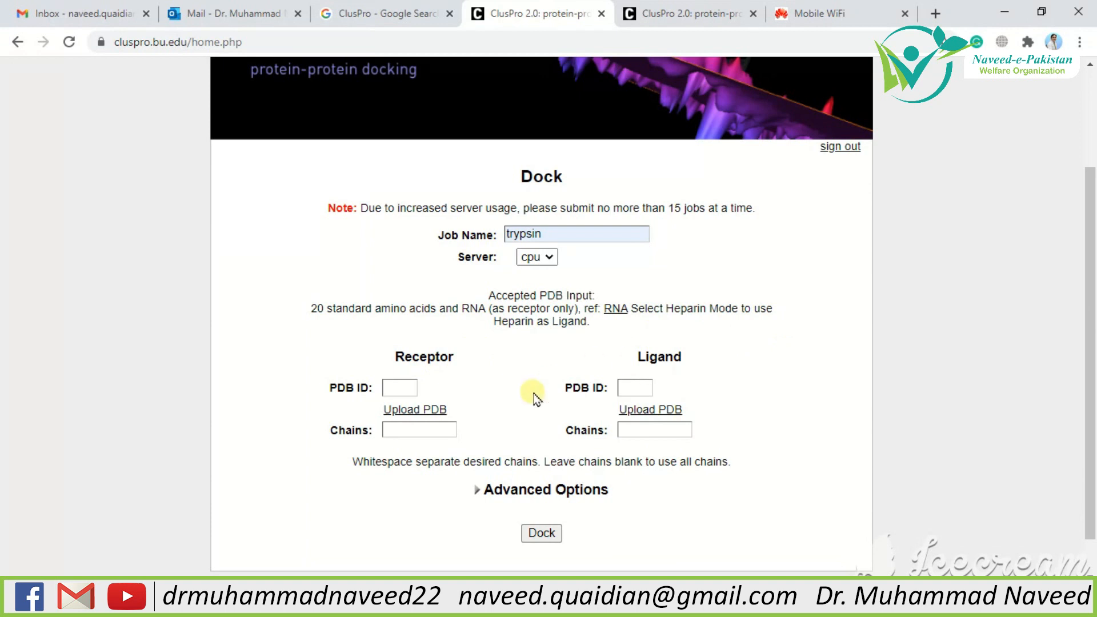
Switch the receptor input to PDB upload and choose the file 1qqu.pdb from the Desktop.
left_click(427, 411)
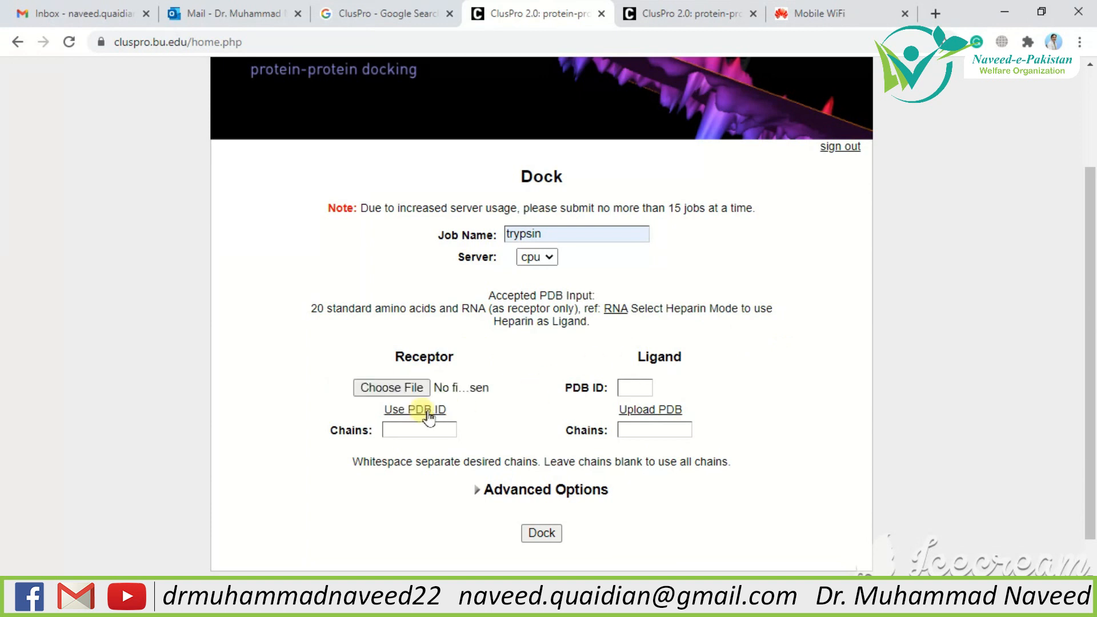
left_click(402, 388)
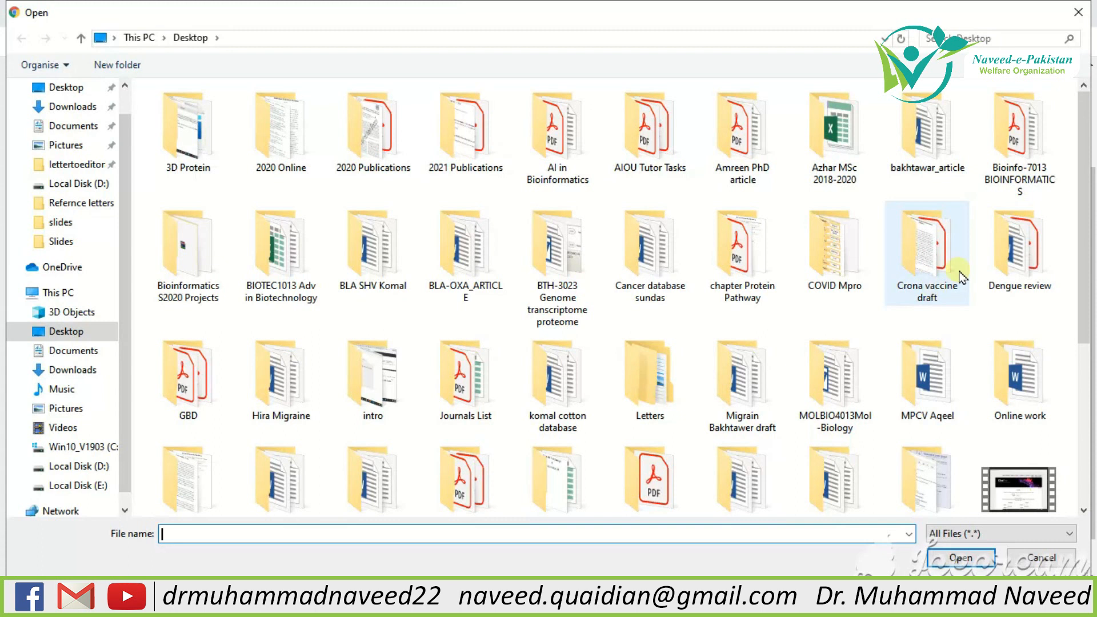
scroll(1085, 222, "down", 5)
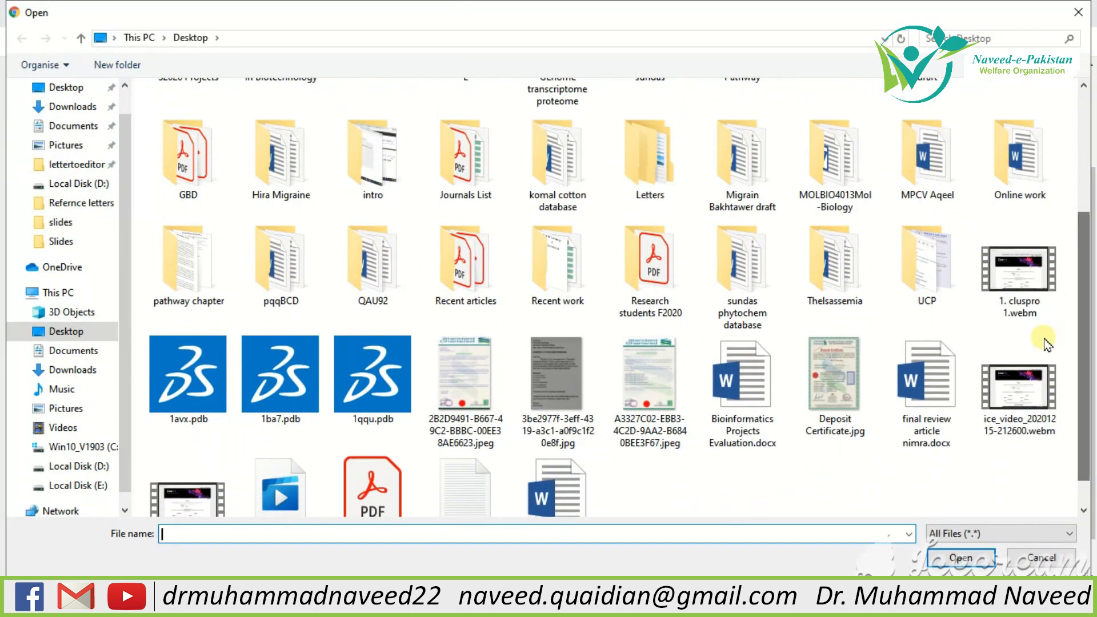
double_click(377, 391)
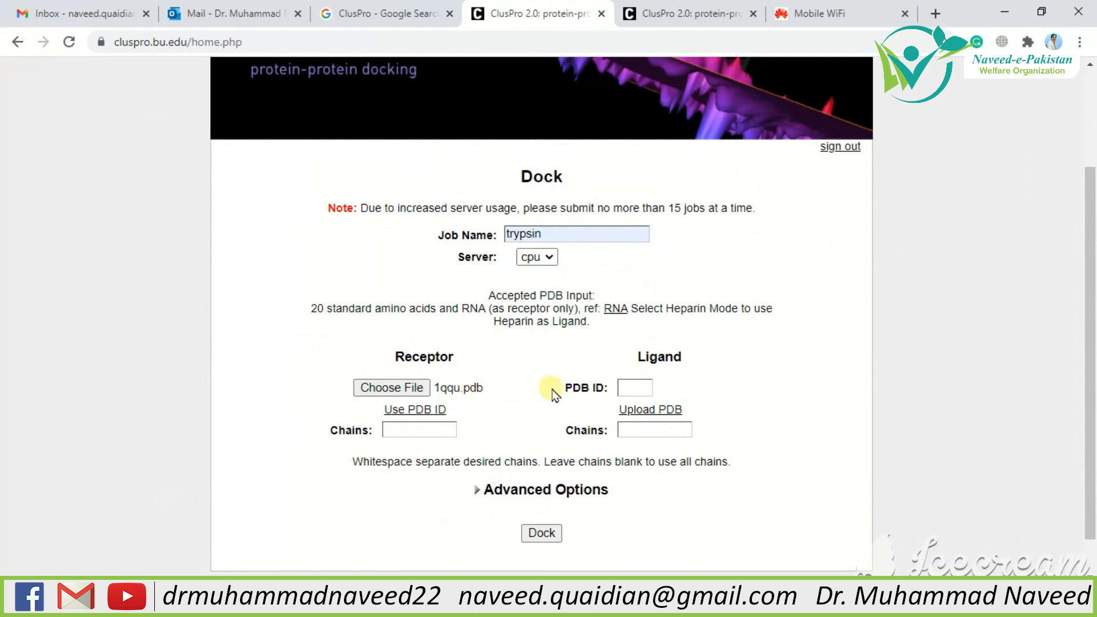
Switch the ligand input to PDB upload and choose the file 1ba7.pdb from the Desktop.
left_click(657, 410)
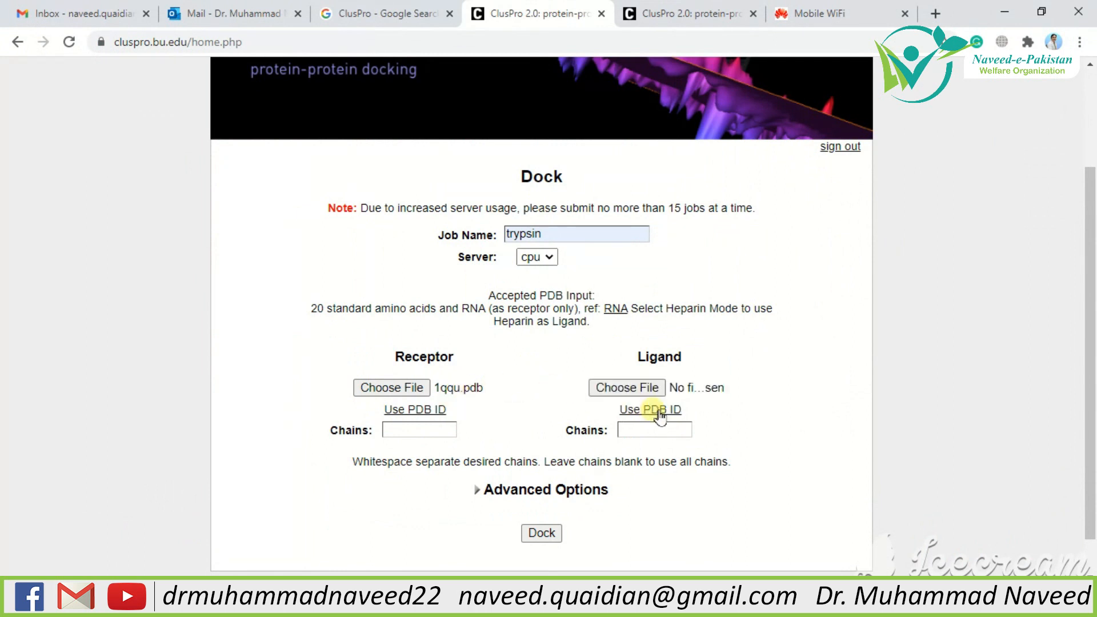
left_click(648, 386)
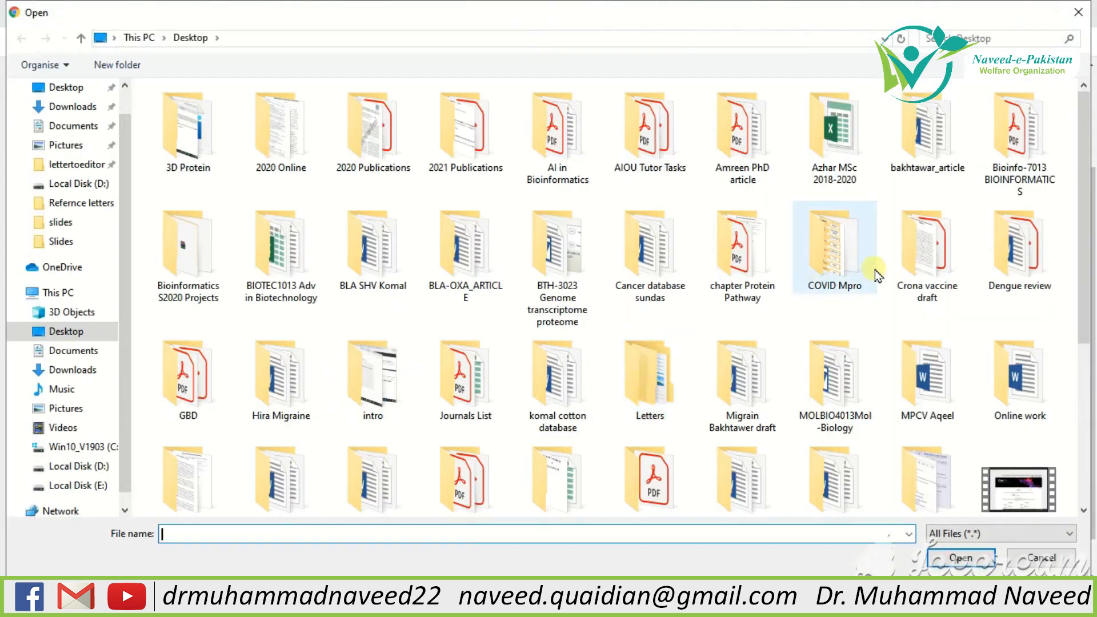
left_click_drag(1085, 265, 1084, 378)
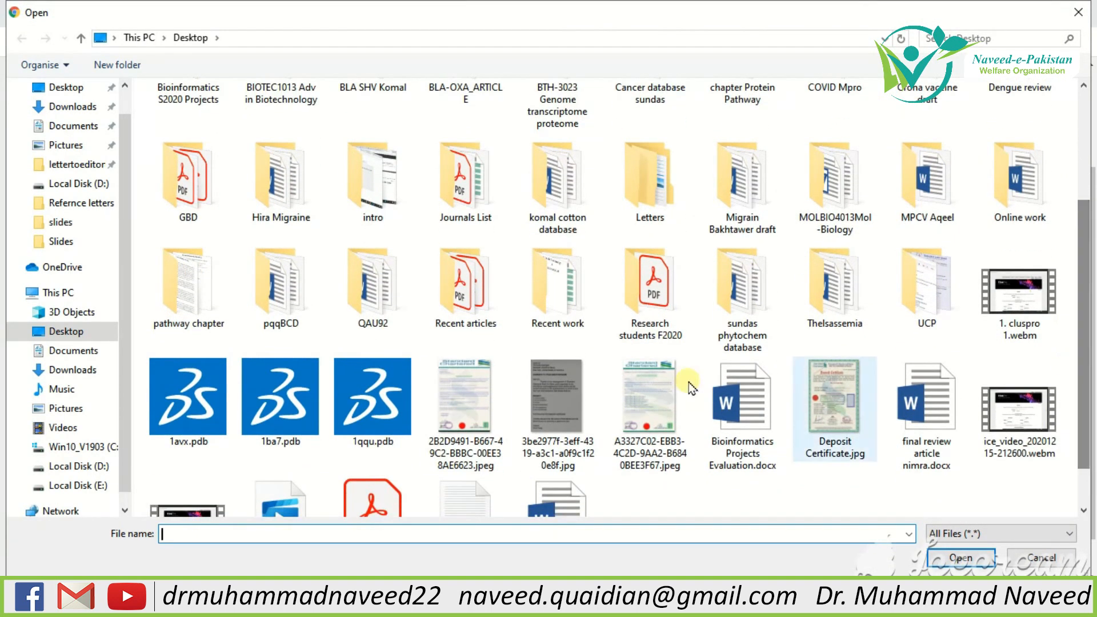
double_click(286, 410)
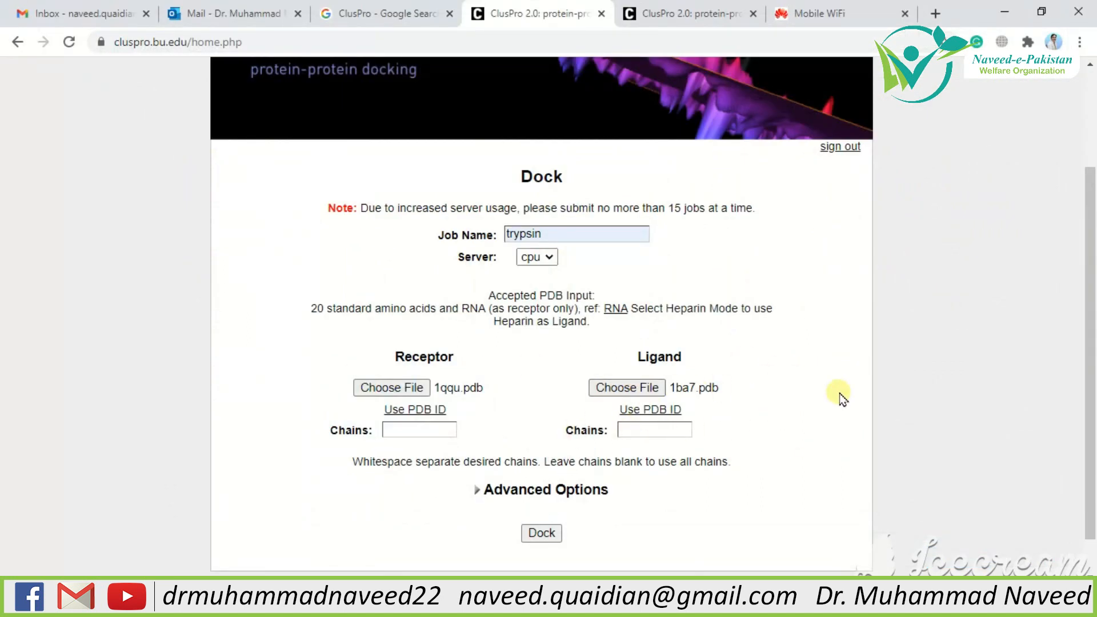
Set the receptor chain to A and the ligand chain to B.
left_click(448, 432)
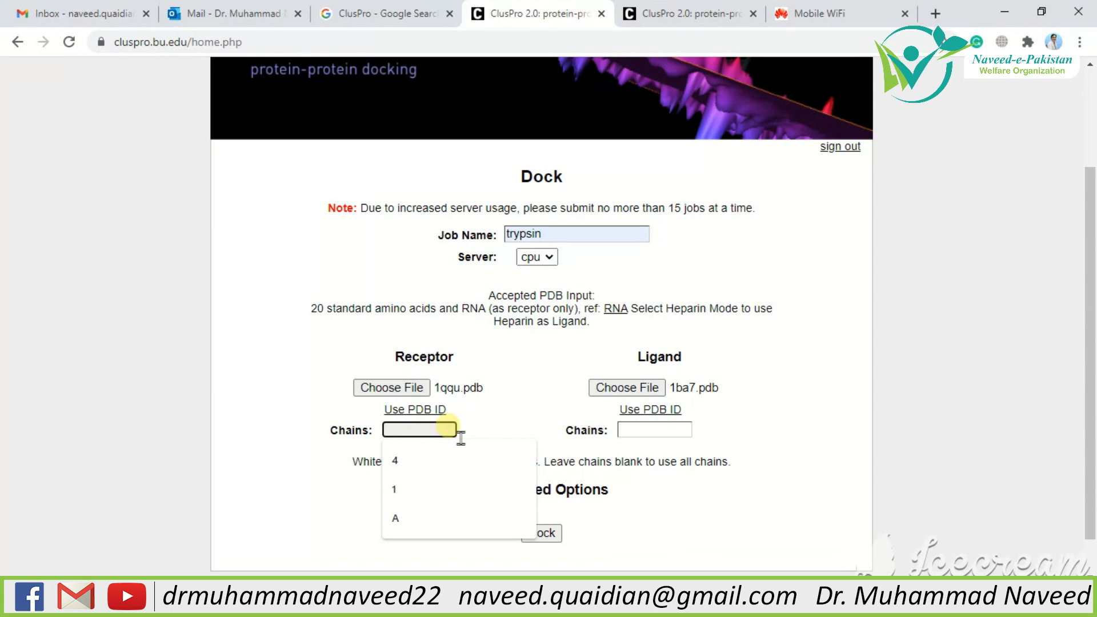
left_click(420, 520)
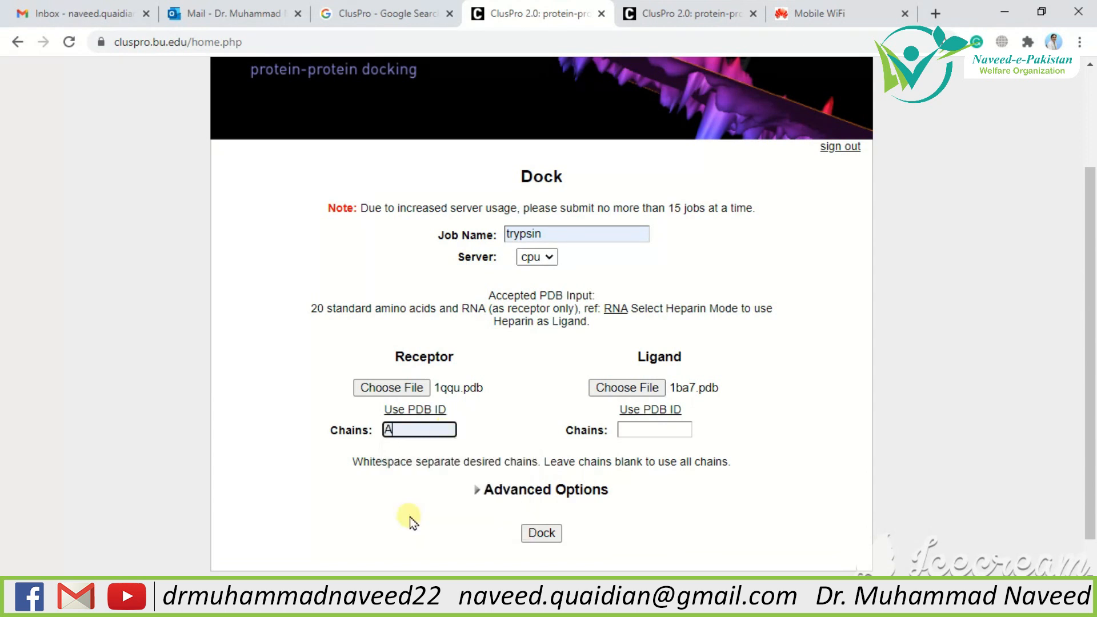
left_click(642, 429)
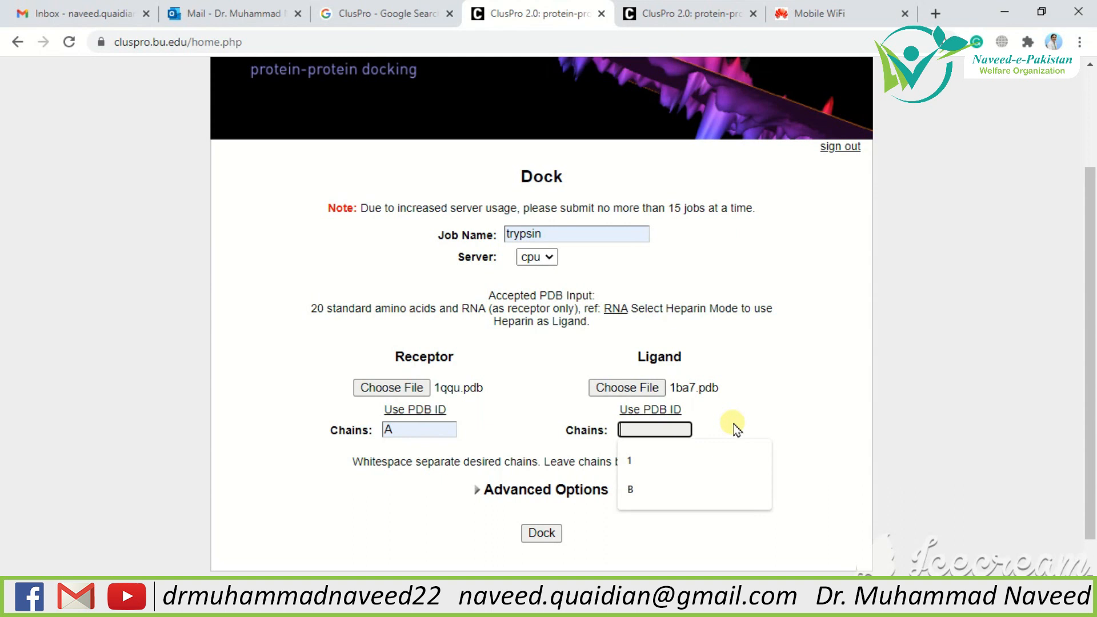
type("B")
left_click(776, 420)
Expand the Attraction and Repulsion advanced options and examine the residue fields for receptor and ligand.
scroll(775, 419, "down", 1)
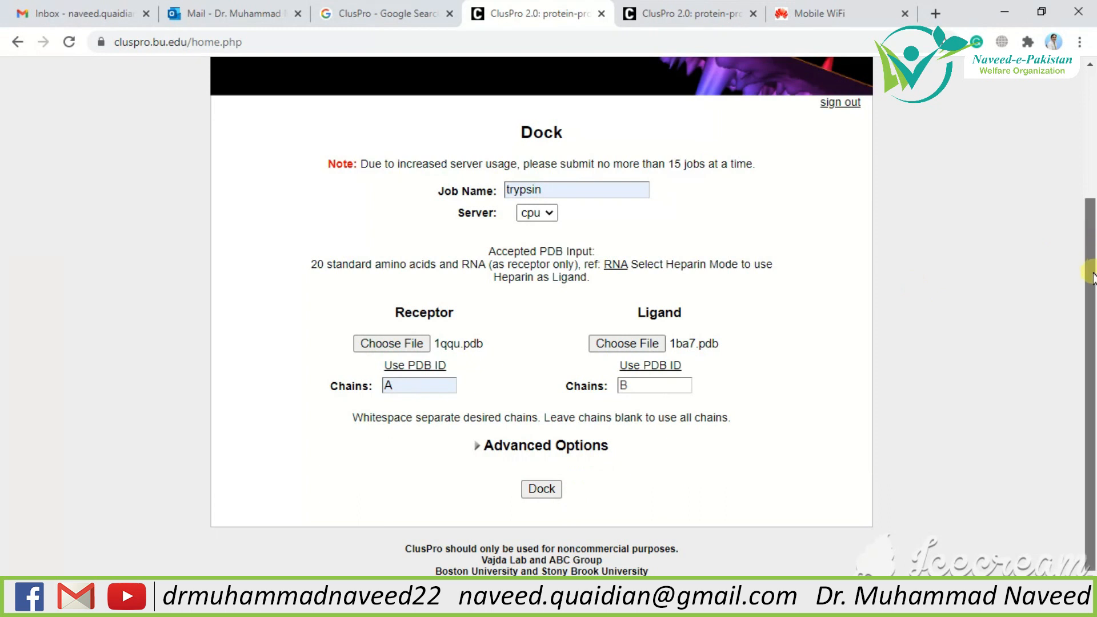
left_click(594, 451)
left_click_drag(1091, 274, 1091, 333)
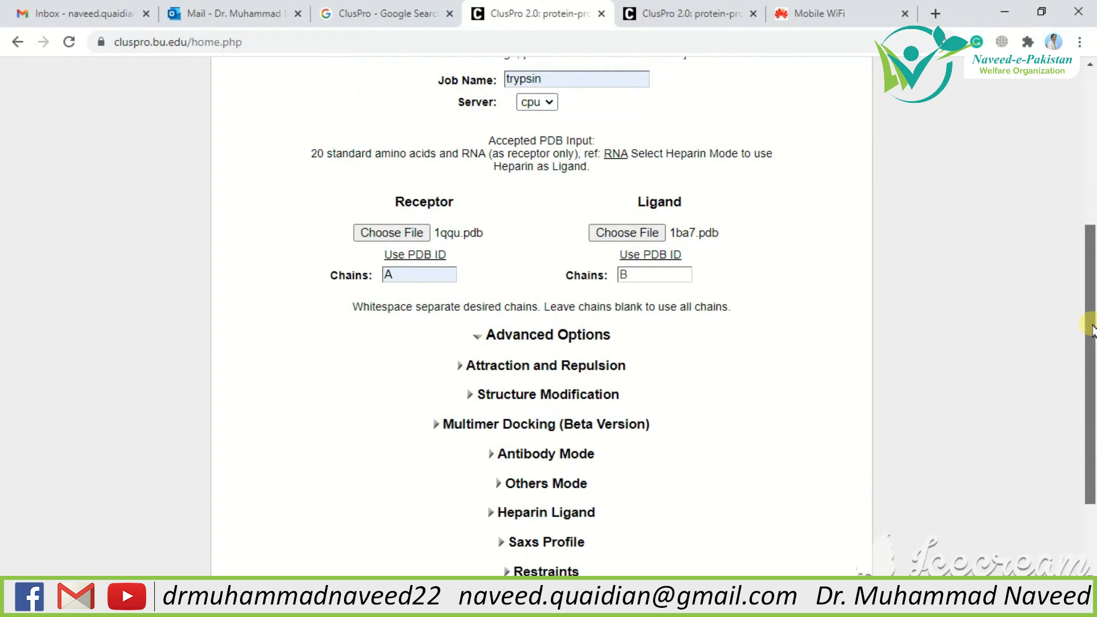
left_click(597, 368)
left_click_drag(1091, 288, 1093, 322)
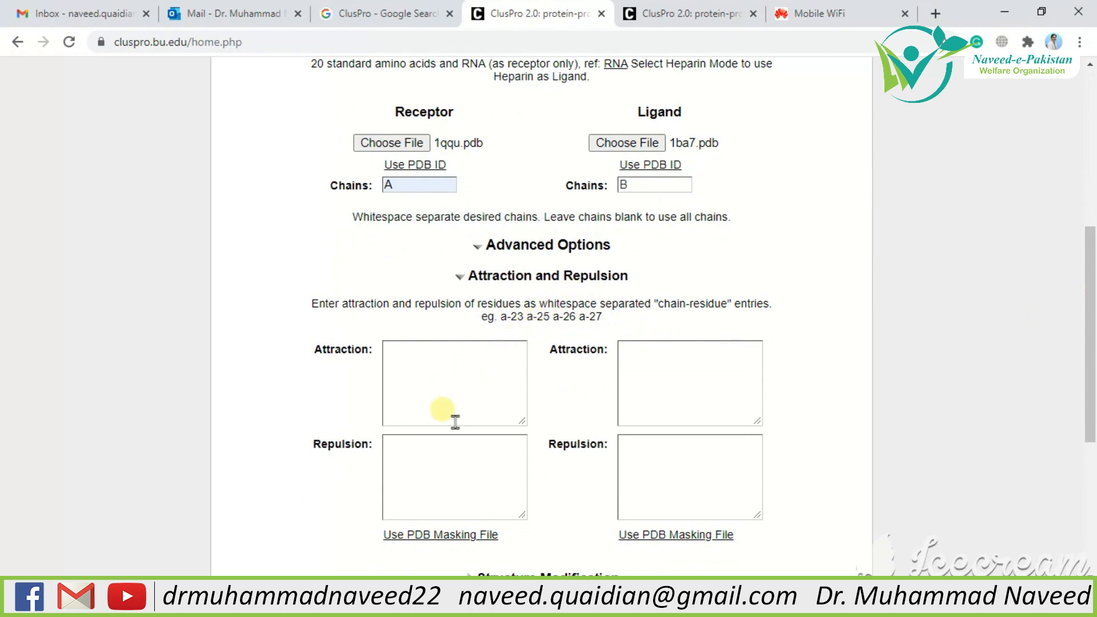
left_click(454, 399)
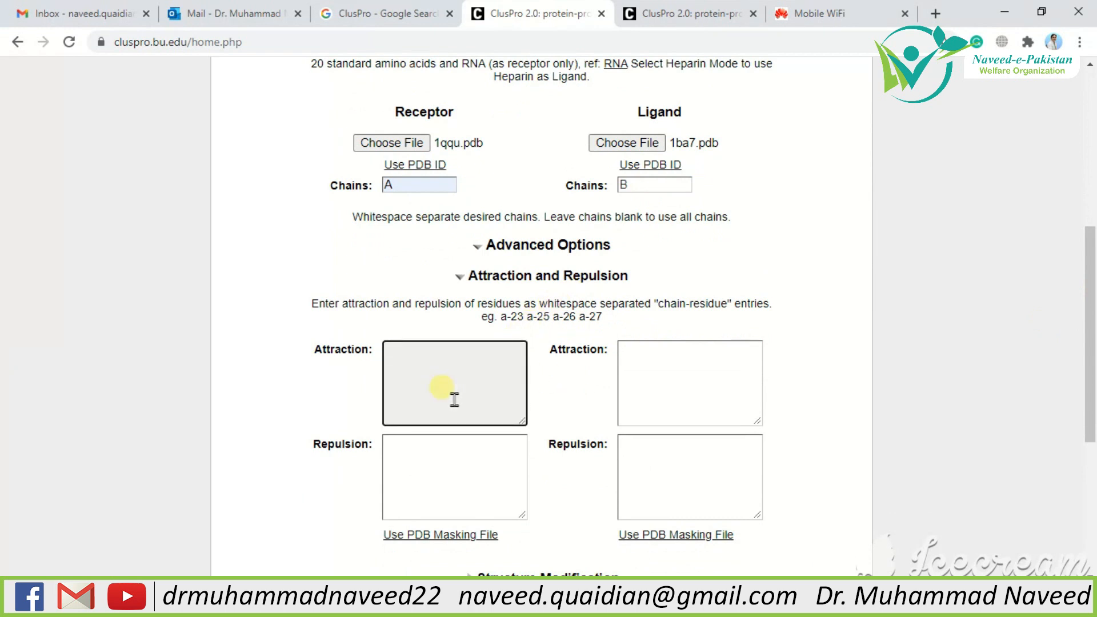
left_click(677, 382)
left_click(481, 396)
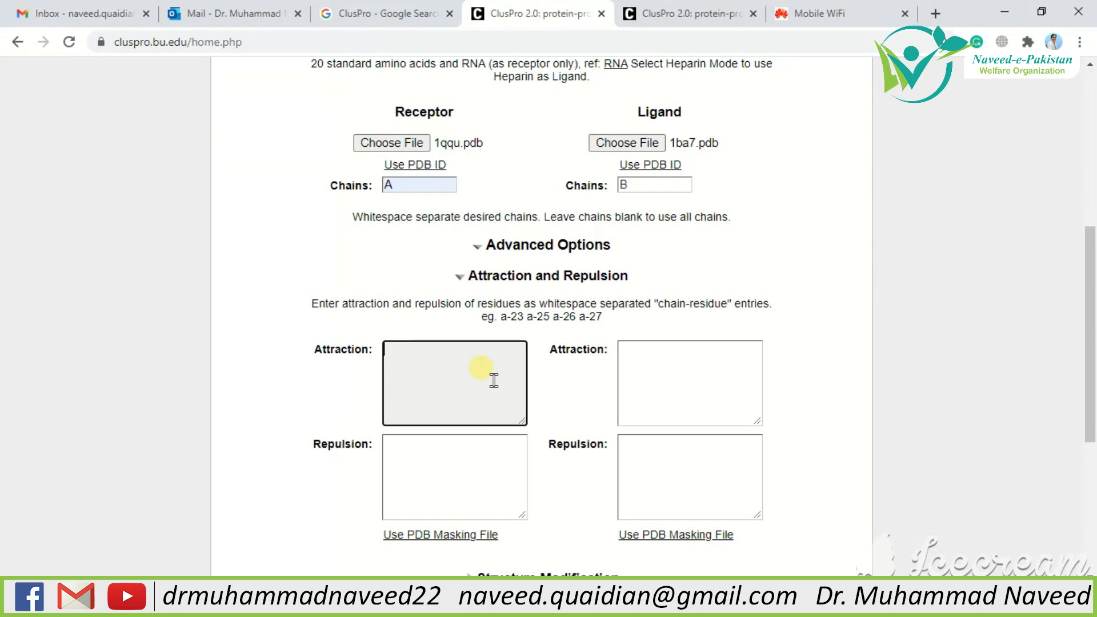
left_click(448, 481)
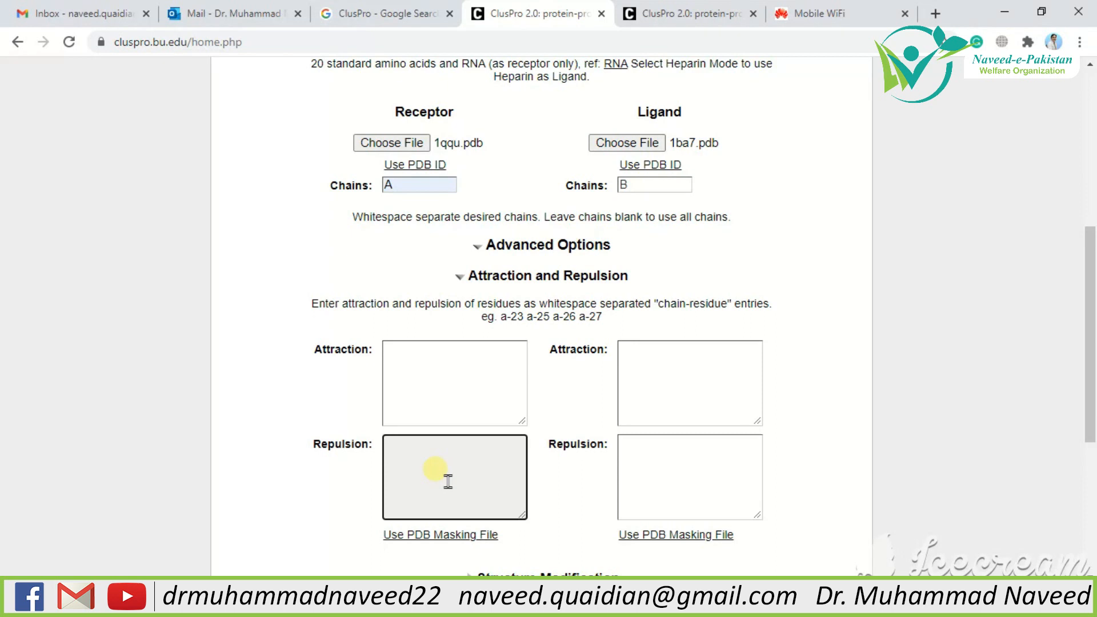
left_click(708, 466)
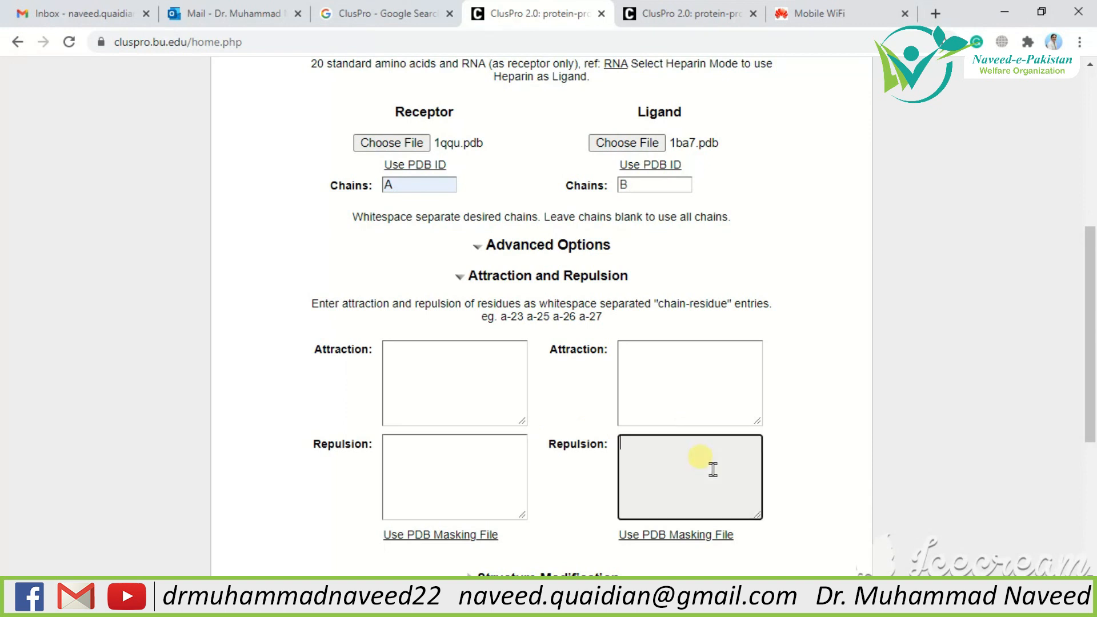
Expand Structure Modification and Multimer Docking and examine the terminal residue options and the number of subunits field.
left_click_drag(1093, 275, 1092, 329)
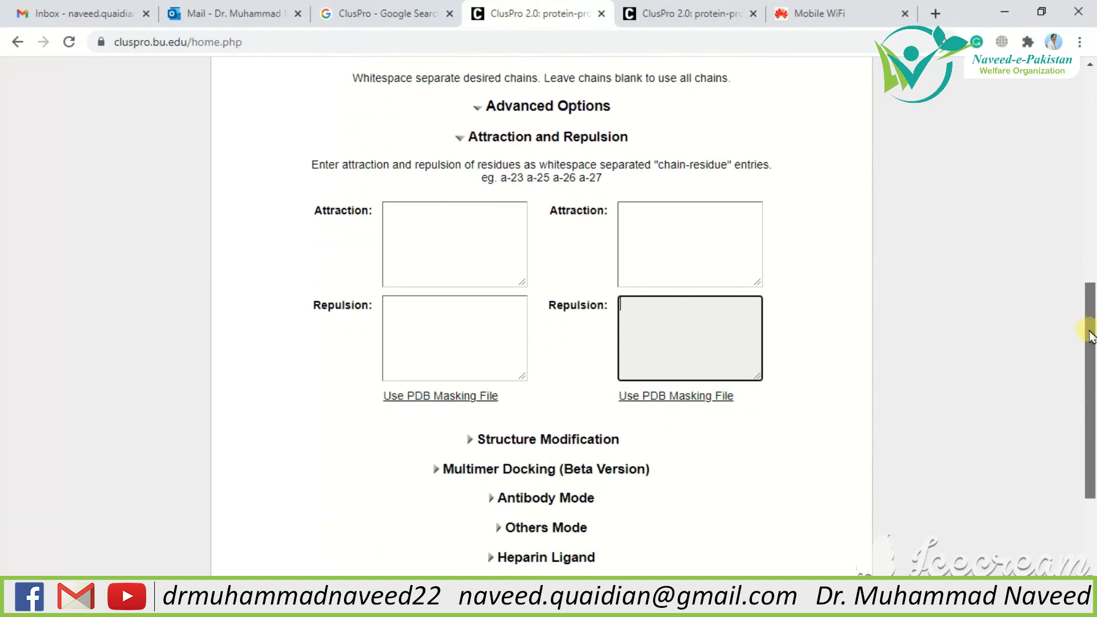
left_click(593, 449)
left_click_drag(1092, 288, 1091, 349)
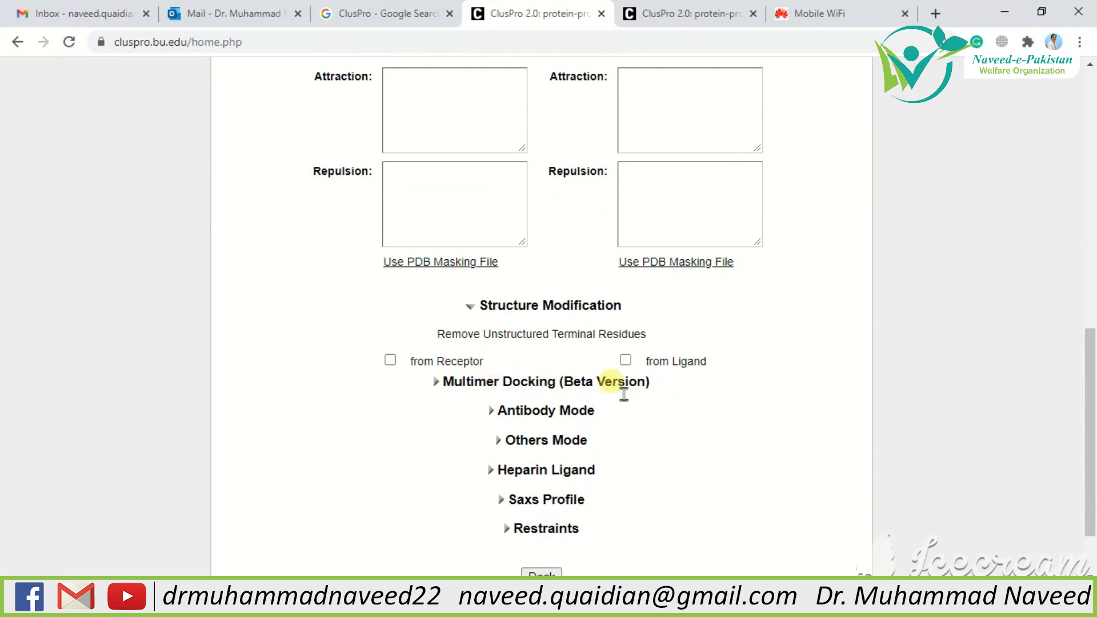
left_click(591, 381)
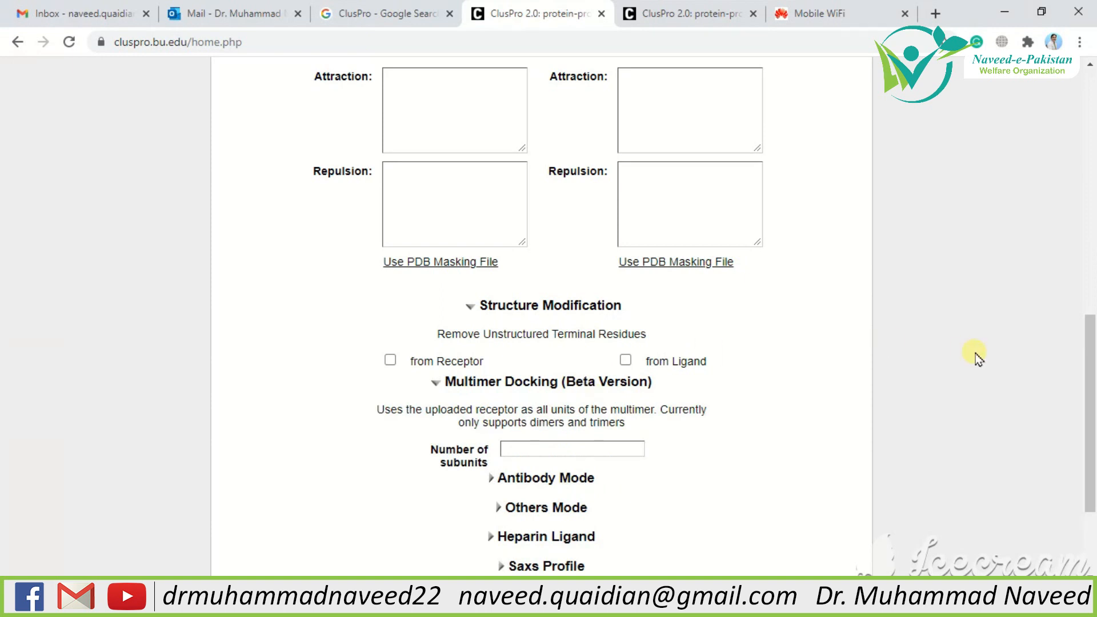
left_click_drag(1088, 337, 1087, 370)
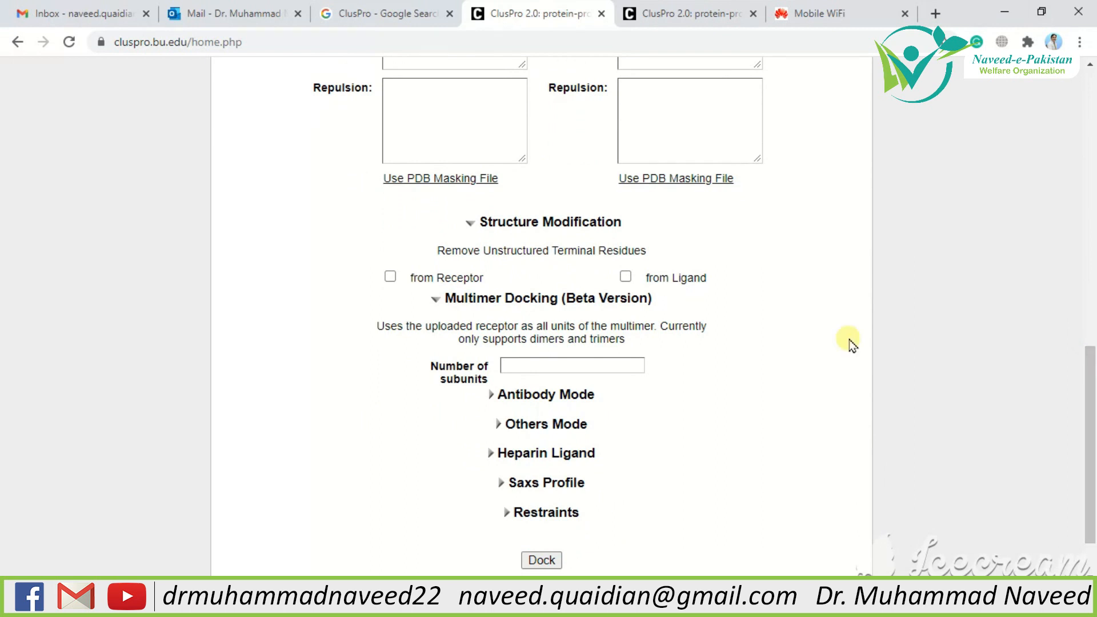
left_click(630, 370)
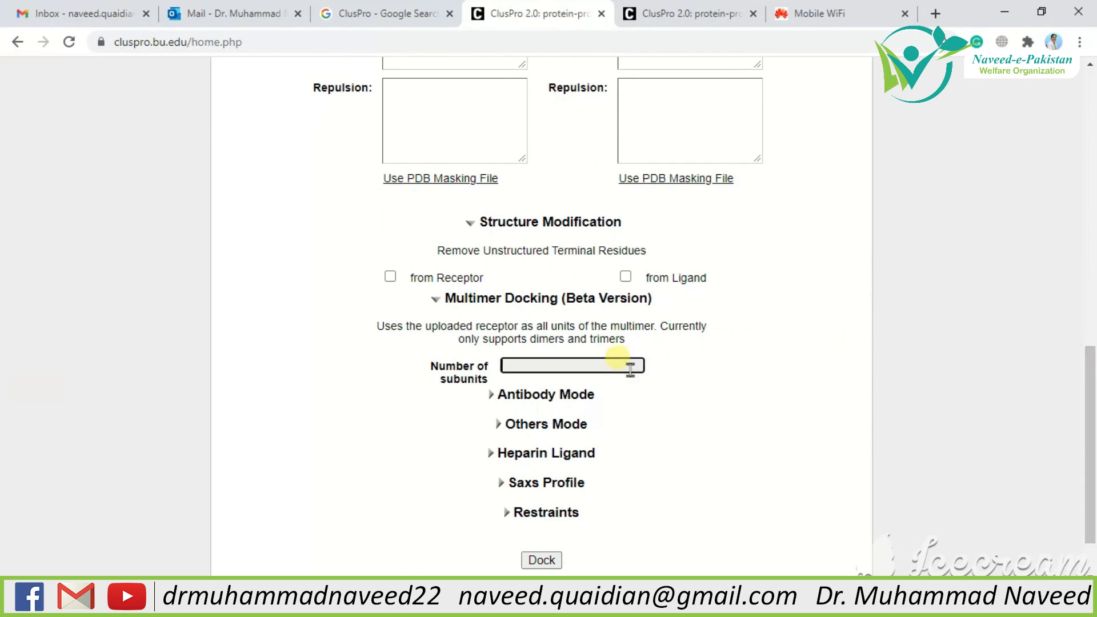
left_click(698, 363)
Expand Antibody Mode and examine its options for using the mode and masking non-CDR regions.
left_click(578, 395)
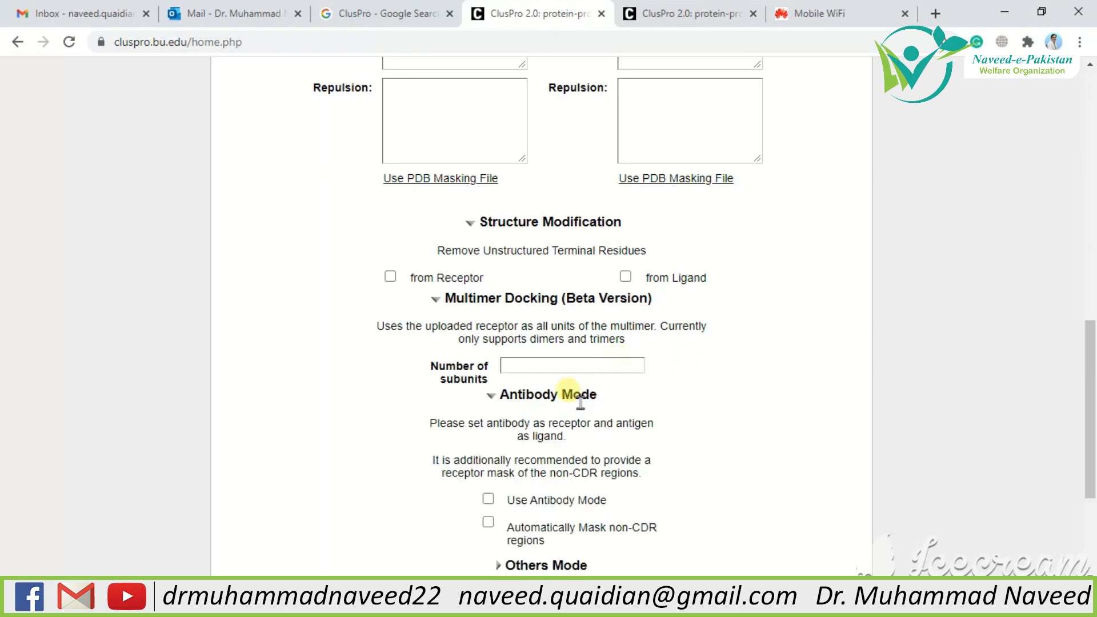
left_click_drag(1090, 339, 1089, 356)
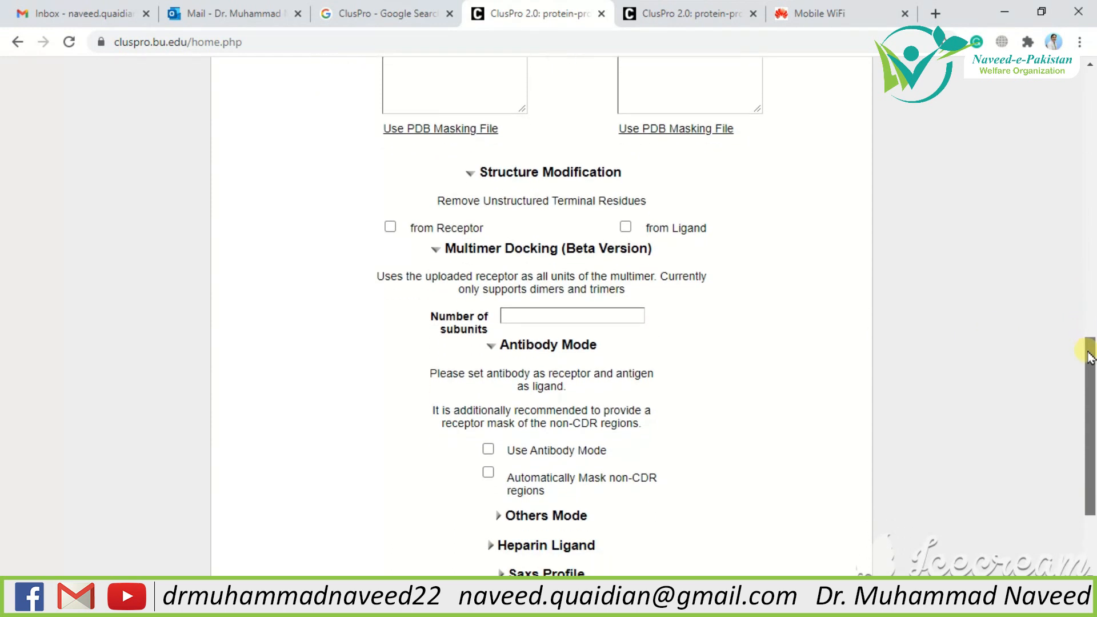
left_click_drag(1089, 356, 1091, 379)
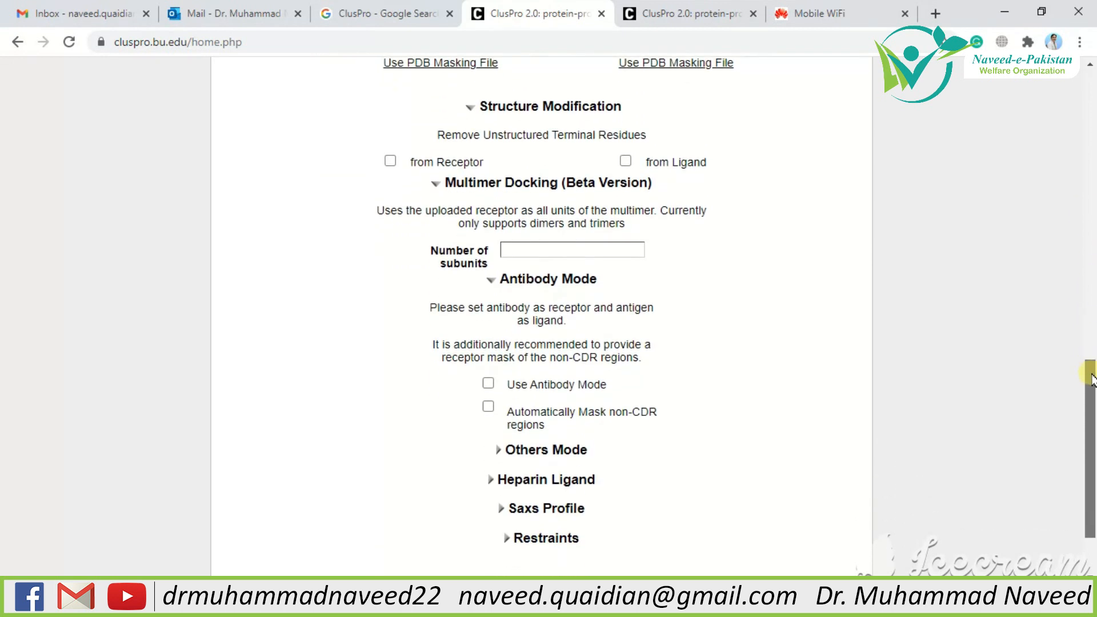
Review the completed docking form for the trypsin job and submit it for docking.
left_click_drag(1091, 379, 1090, 133)
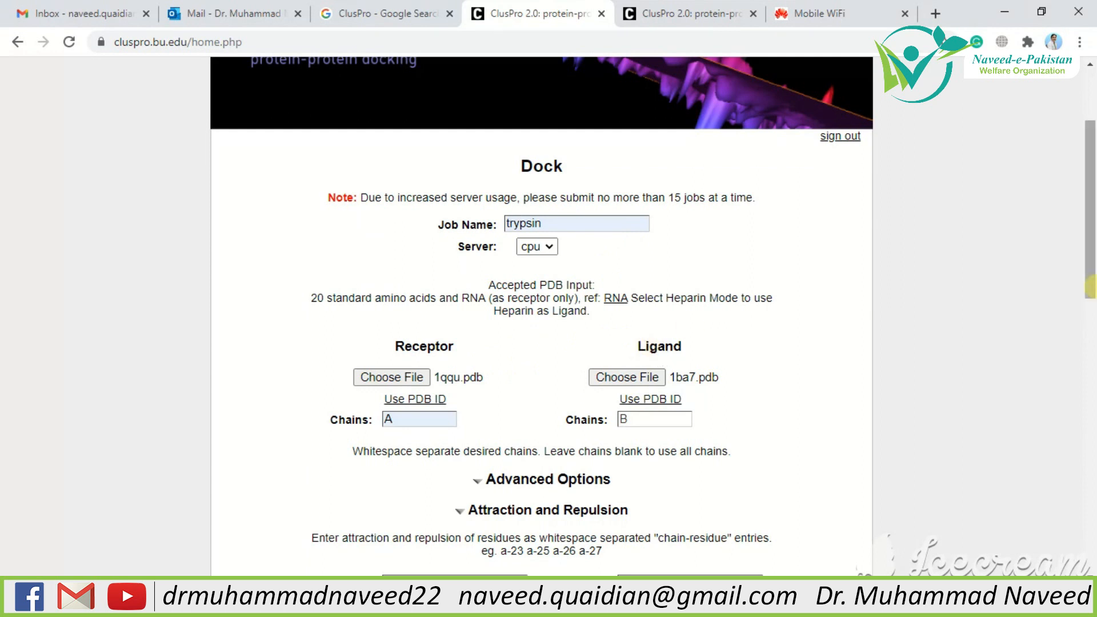
left_click_drag(1089, 275, 1053, 521)
left_click(554, 535)
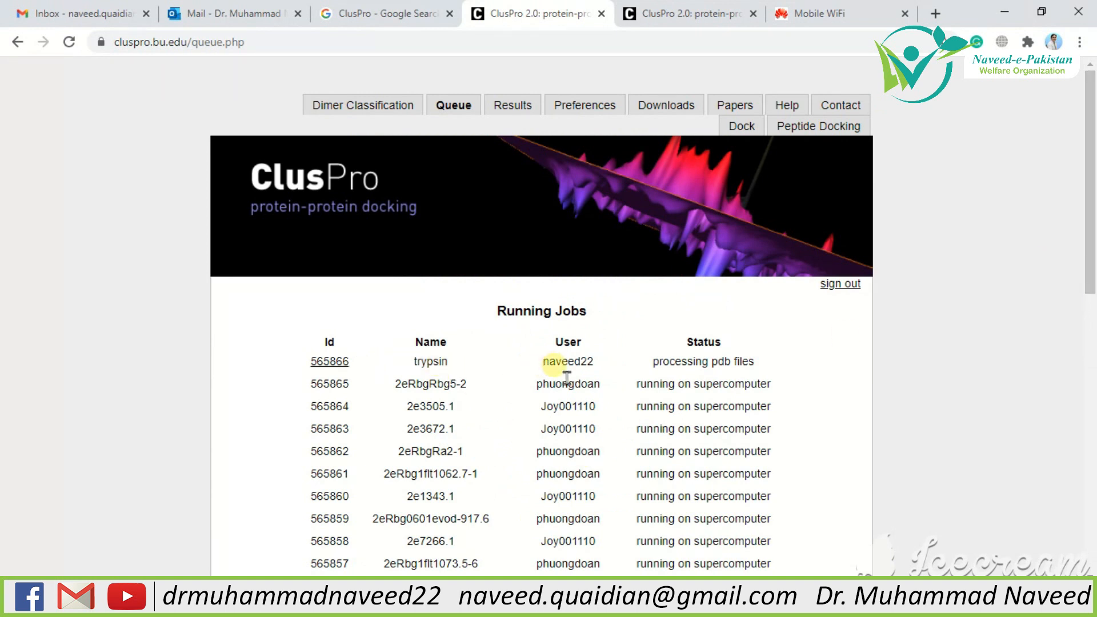
Open the submitted trypsin job from the queue and examine its status, user input and processed receptor and ligand files.
left_click(339, 367)
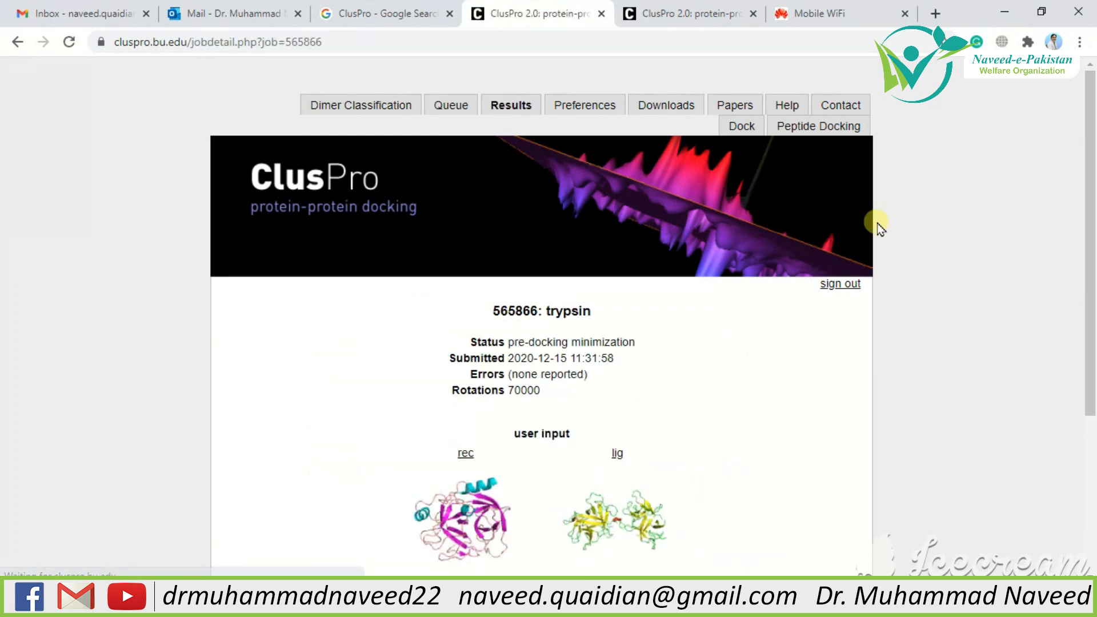
scroll(749, 251, "down", 1)
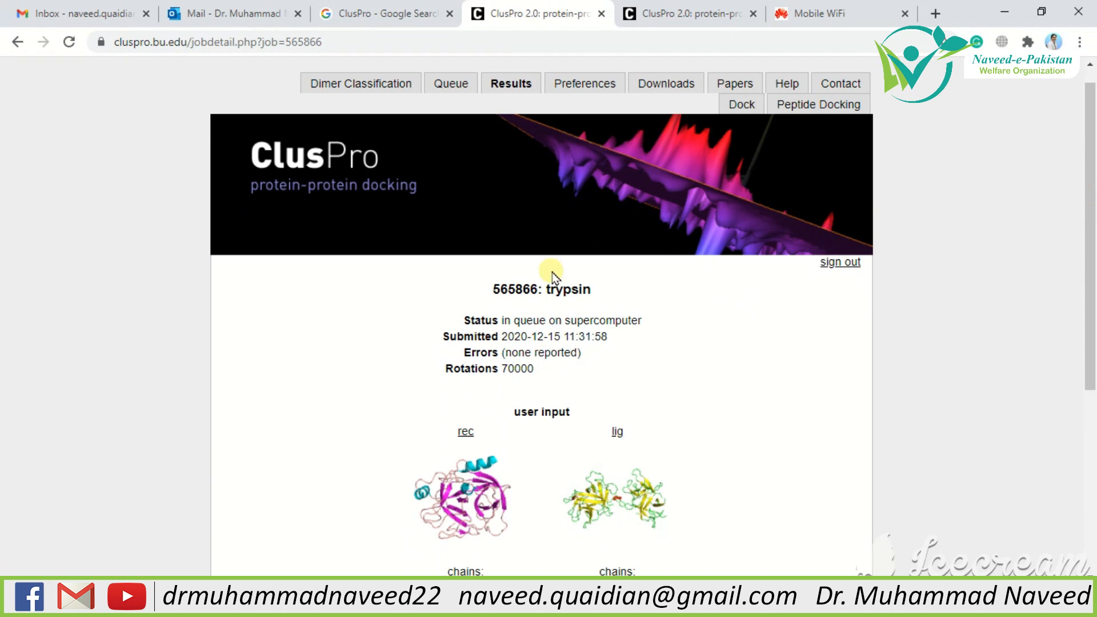
left_click_drag(1092, 194, 1090, 331)
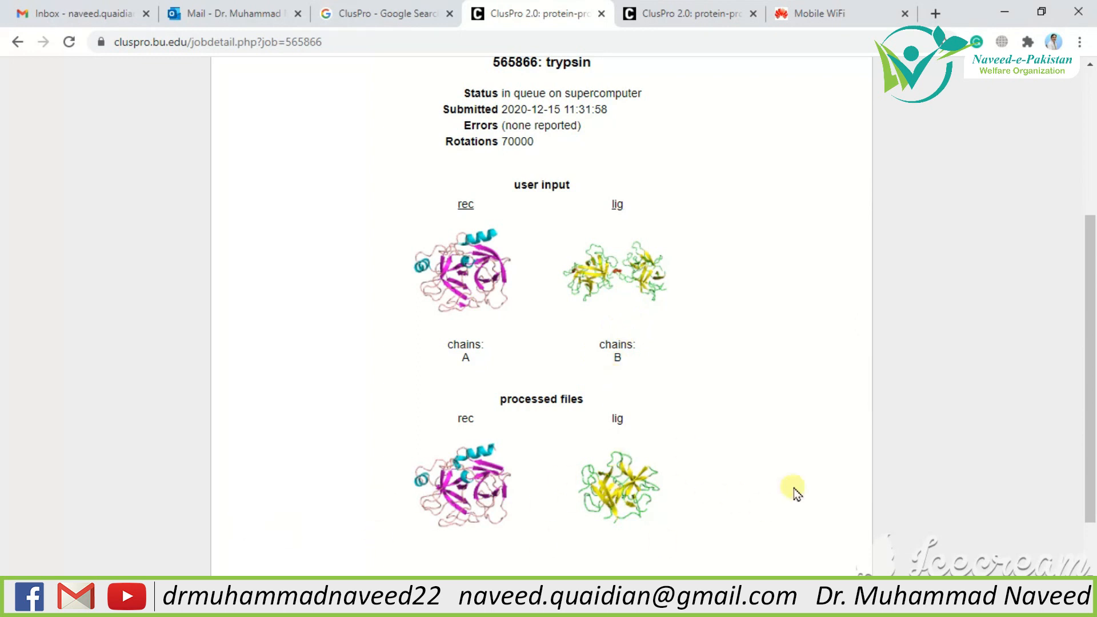
scroll(797, 492, "up", 5)
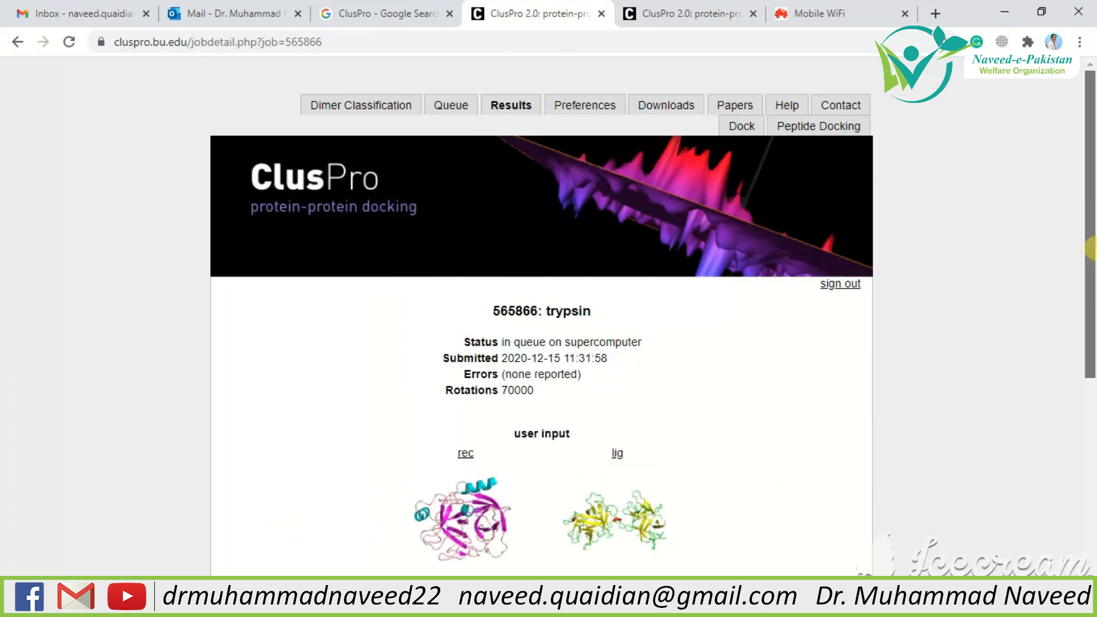
Switch to Outlook to check the ClusPro job finished e-mail, and open the completed trypsin job's model results page.
left_click(683, 11)
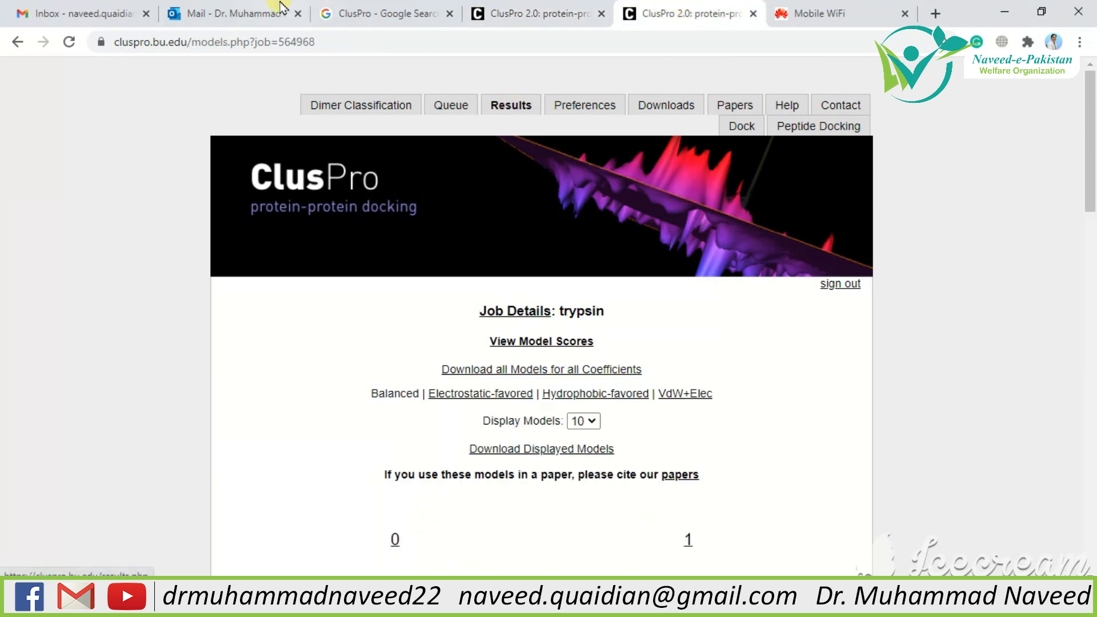
left_click(246, 9)
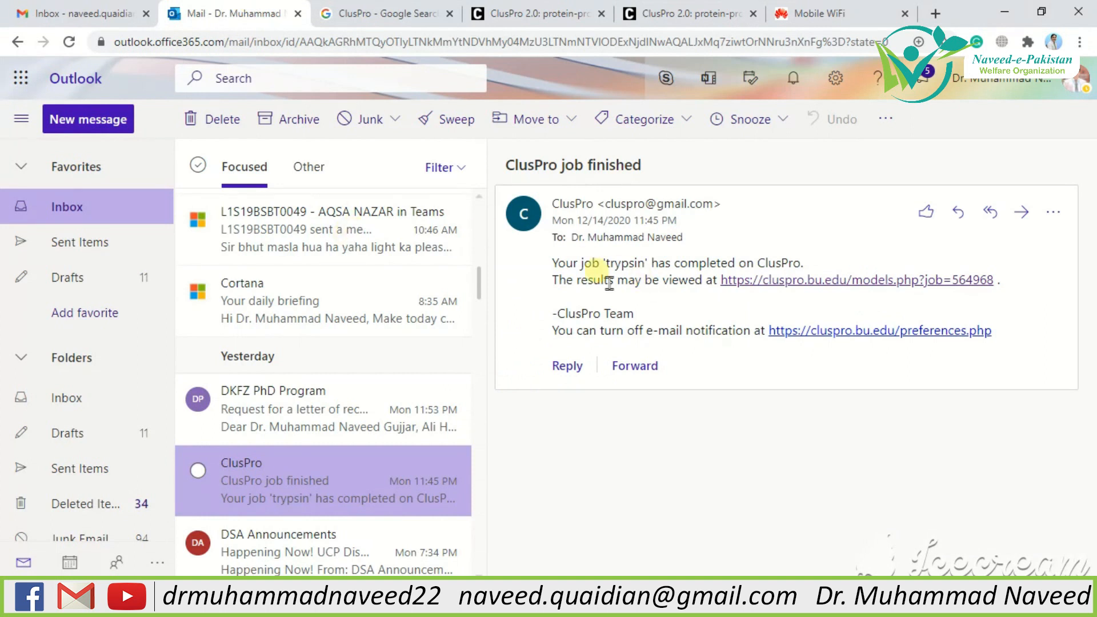
left_click(796, 289)
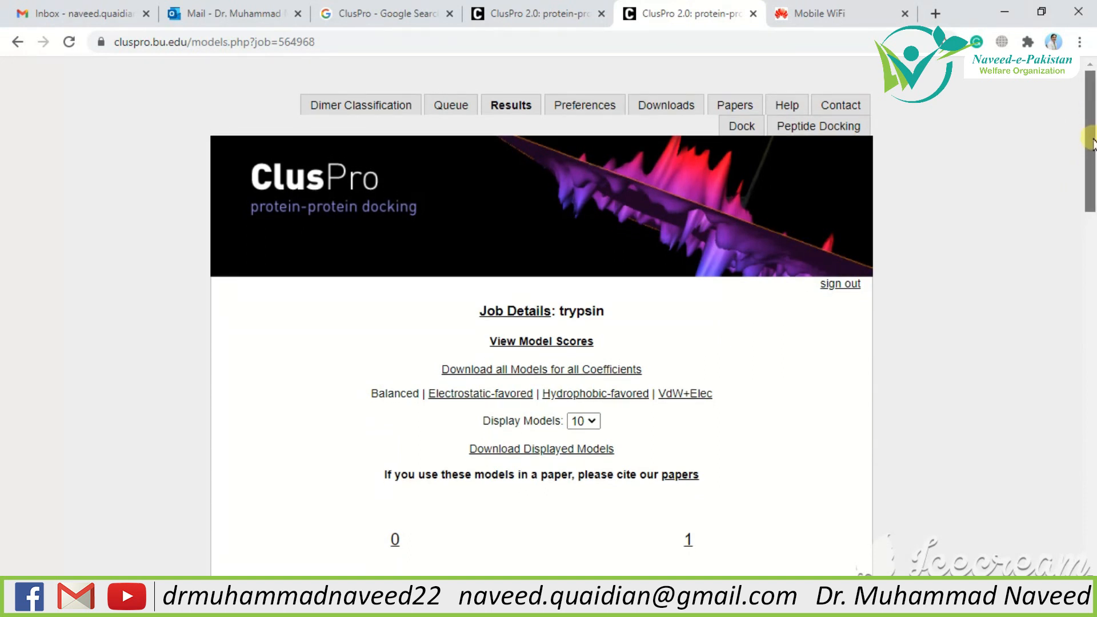
Switch to Adobe Acrobat Reader to consult the ClusPro web server paper, and return to the trypsin job's balanced models in the browser.
mouse_move(1091, 143)
left_mouse_down()
mouse_move(1073, 294)
mouse_move(1078, 502)
mouse_move(1091, 154)
left_mouse_up()
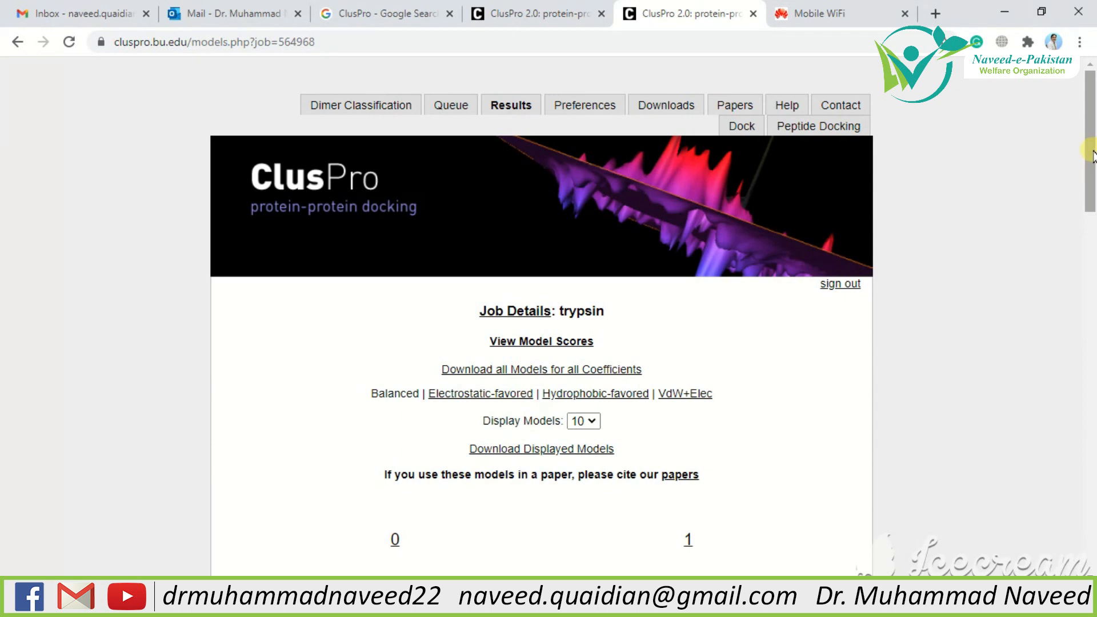
left_click(646, 603)
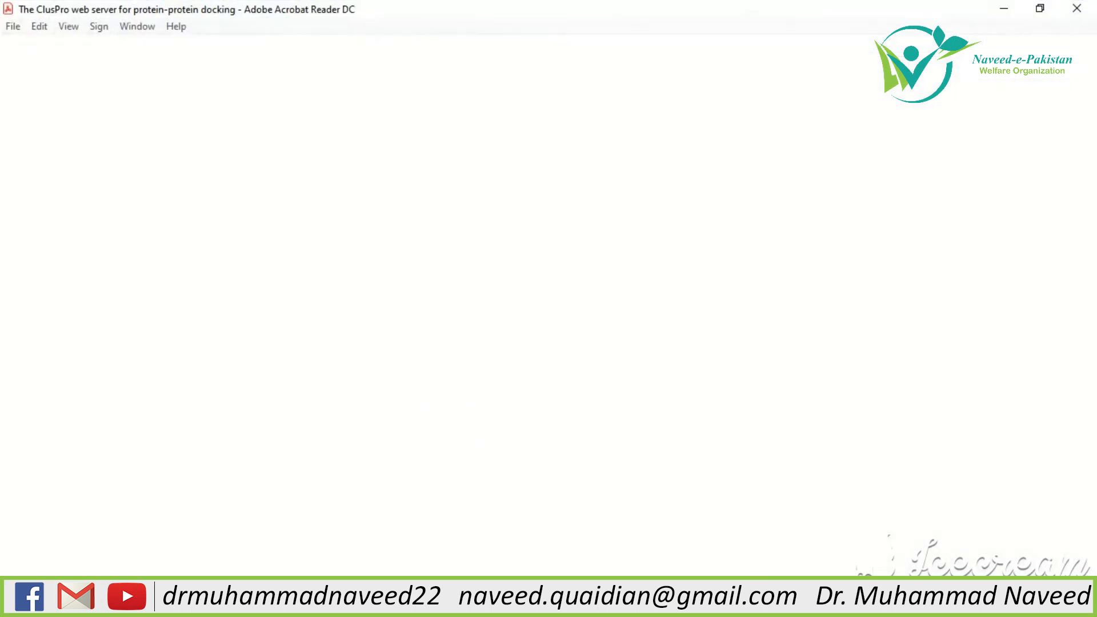
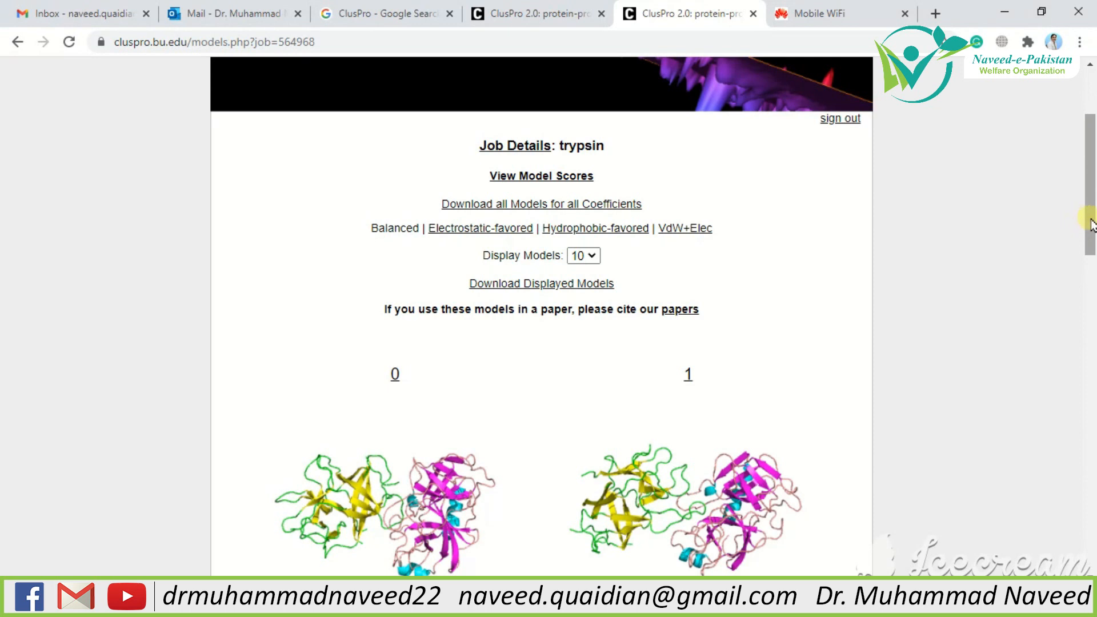
mouse_move(1090, 225)
left_mouse_down()
mouse_move(1090, 259)
mouse_move(1089, 229)
left_mouse_up()
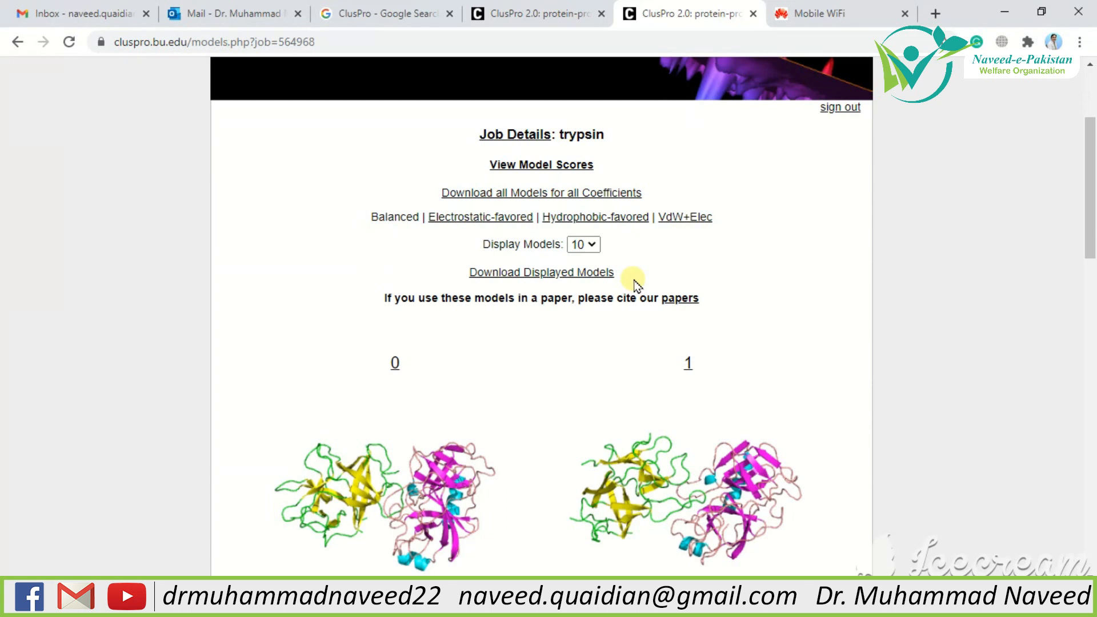
View the trypsin job's balanced model scores, examine each cluster's members and weighted scores, and return to the models page.
left_click(573, 166)
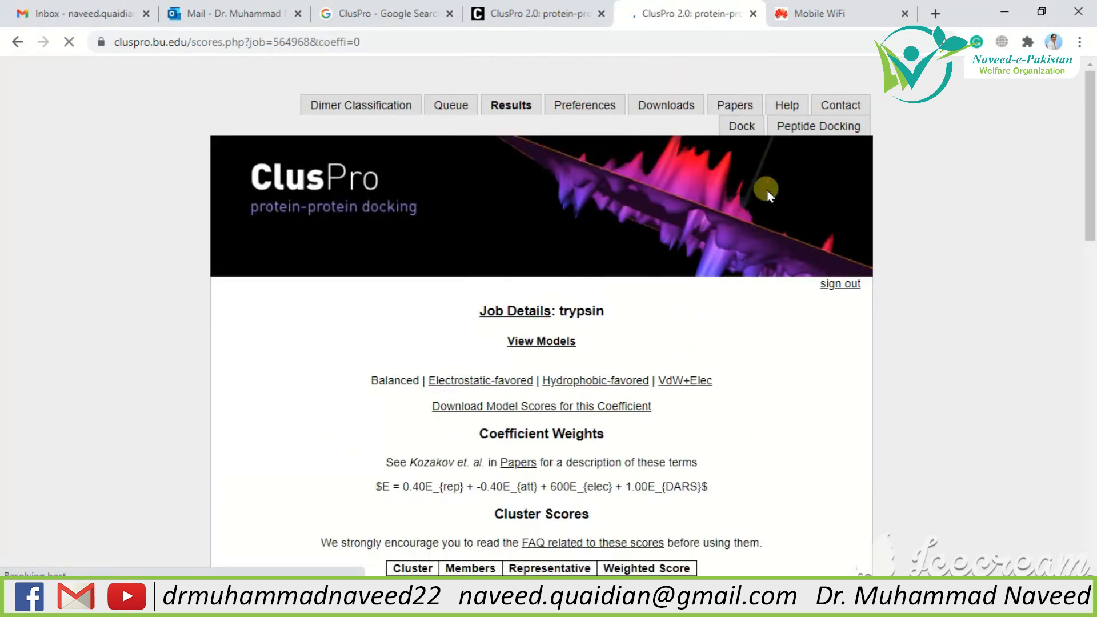
scroll(1093, 162, "down", 2)
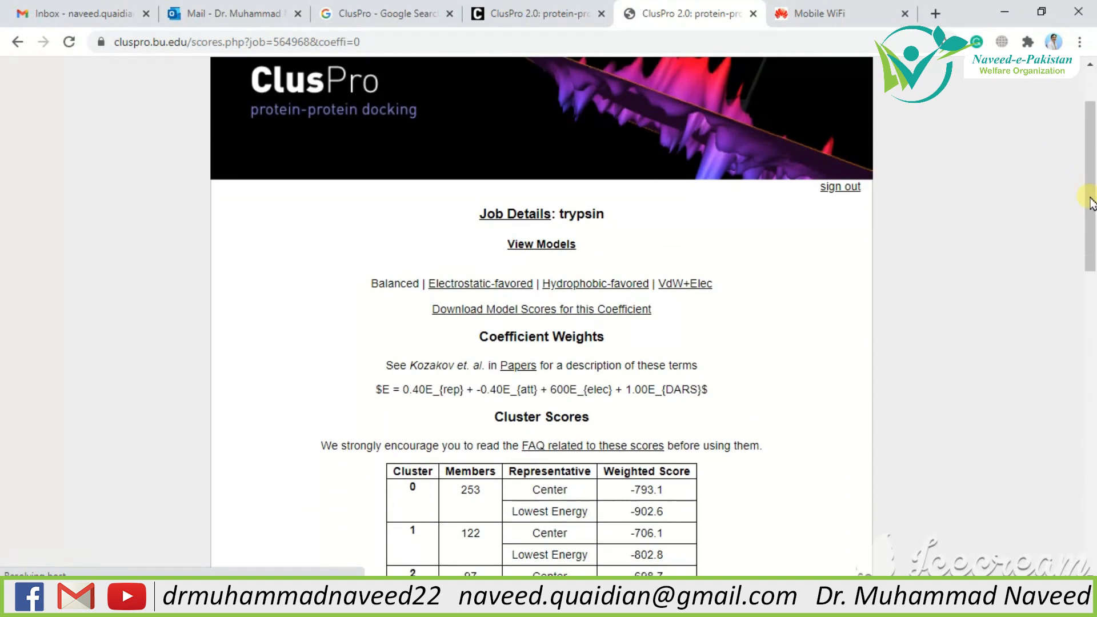
left_click_drag(1085, 237, 1090, 277)
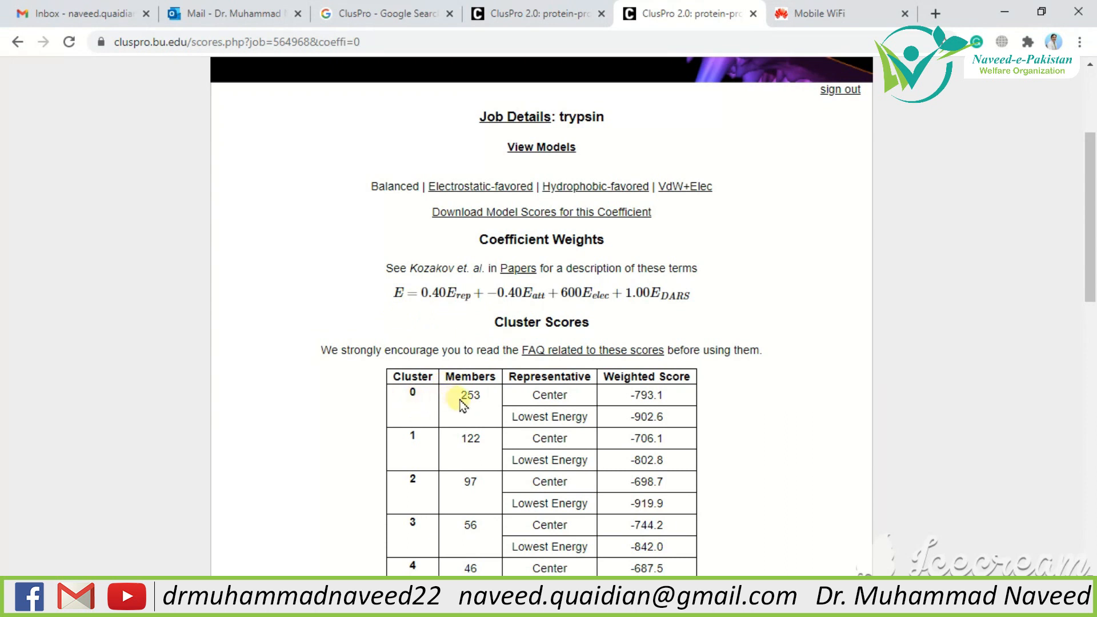
double_click(474, 406)
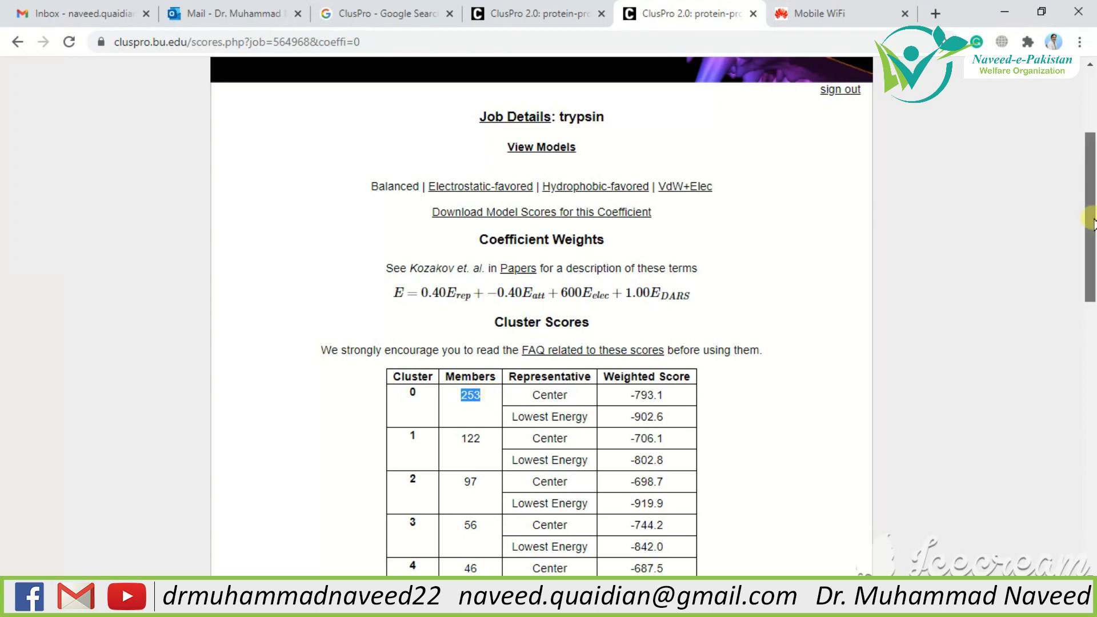
left_click_drag(1092, 222, 1088, 255)
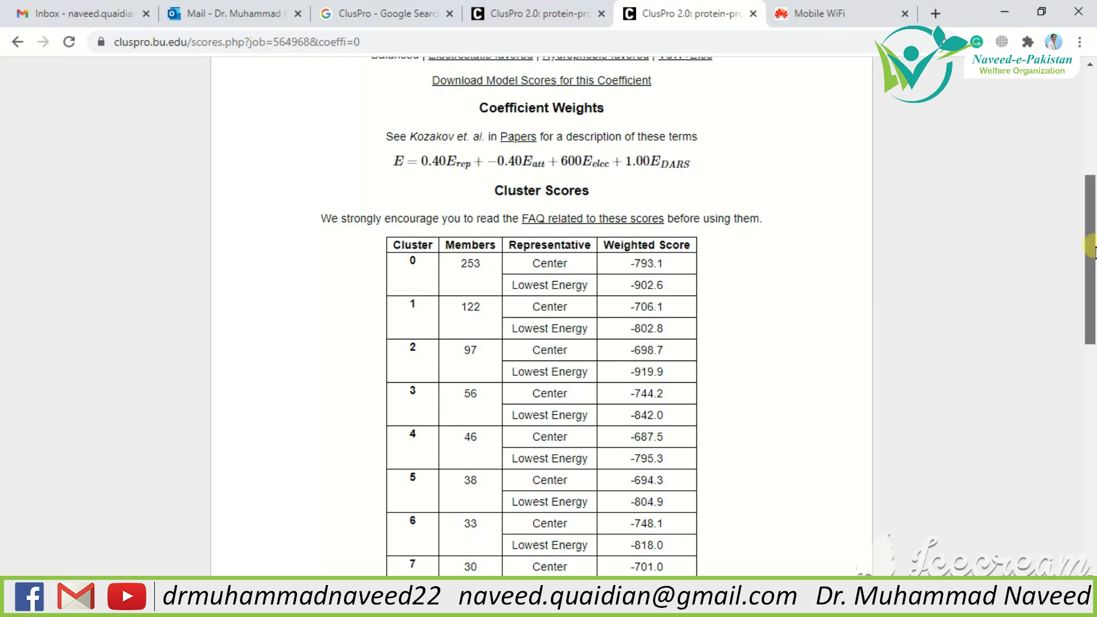
left_click_drag(1084, 251, 1084, 162)
left_click(18, 43)
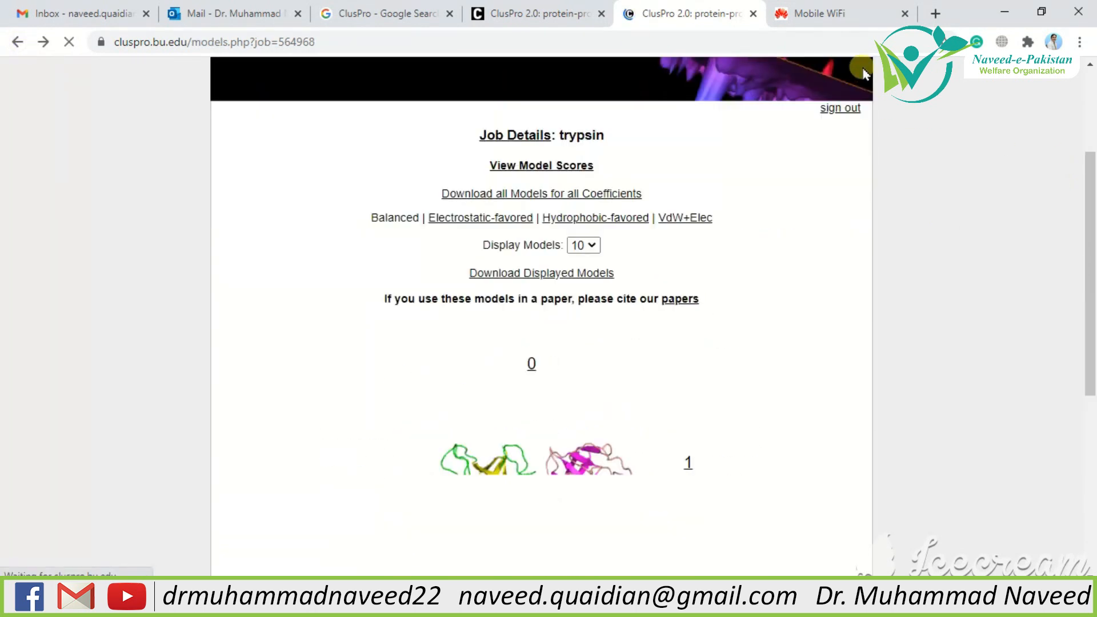
left_click_drag(1088, 165, 1085, 204)
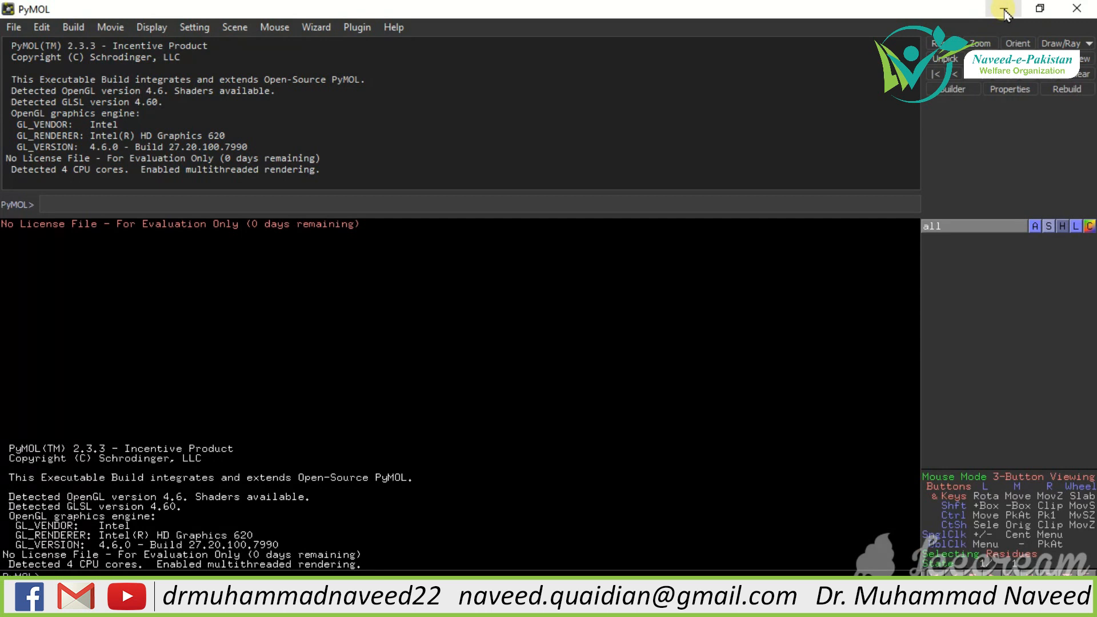
Switch to PyMOL, open the docked model containing rec.pdb and lig.000.00.pdb, and inspect the complex from several sides.
left_click(18, 30)
left_click(46, 82)
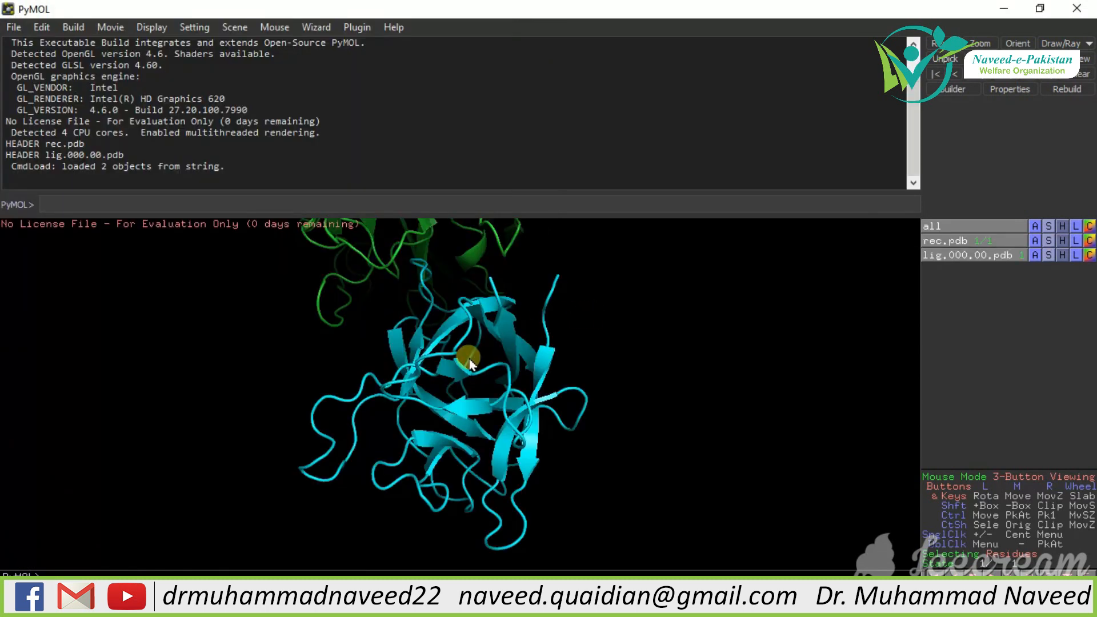
left_click_drag(465, 355, 749, 549)
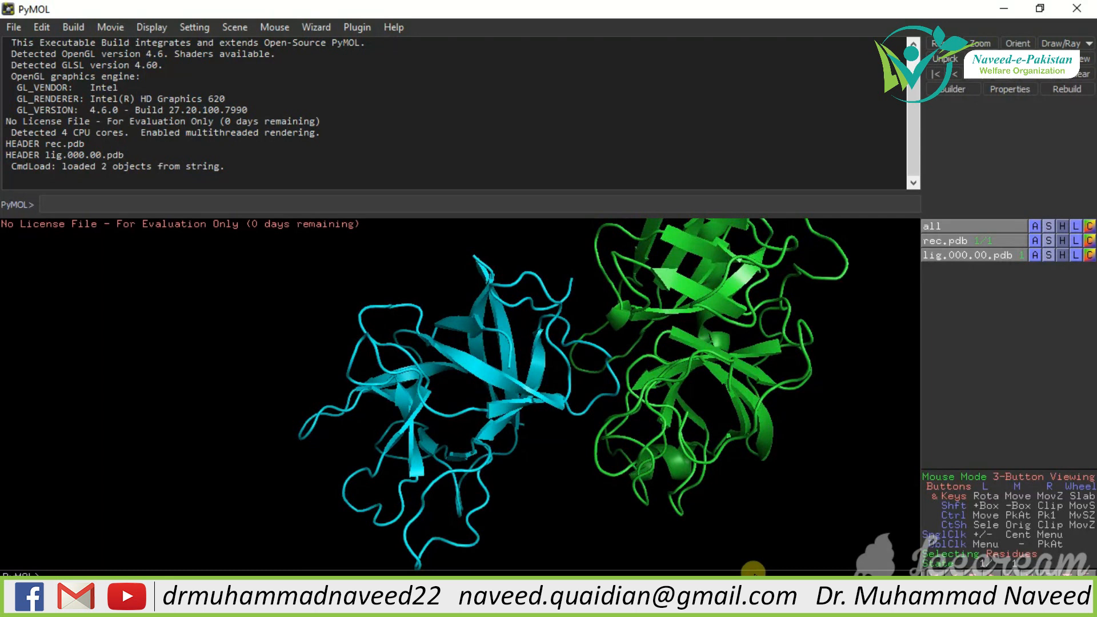
left_click_drag(710, 397, 715, 451)
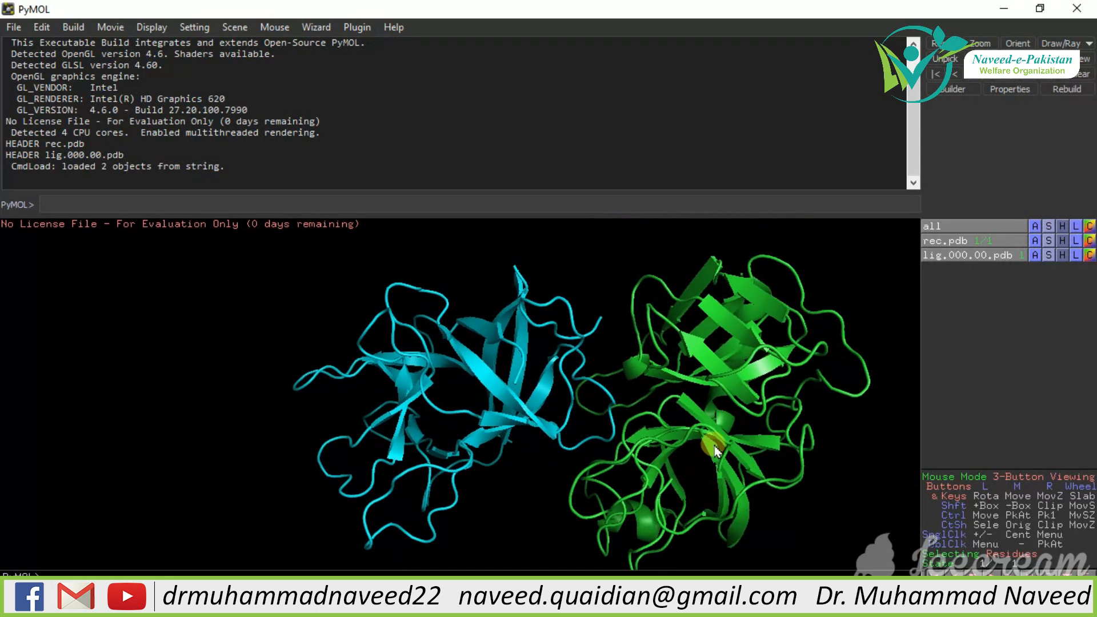
left_click_drag(715, 451, 250, 367)
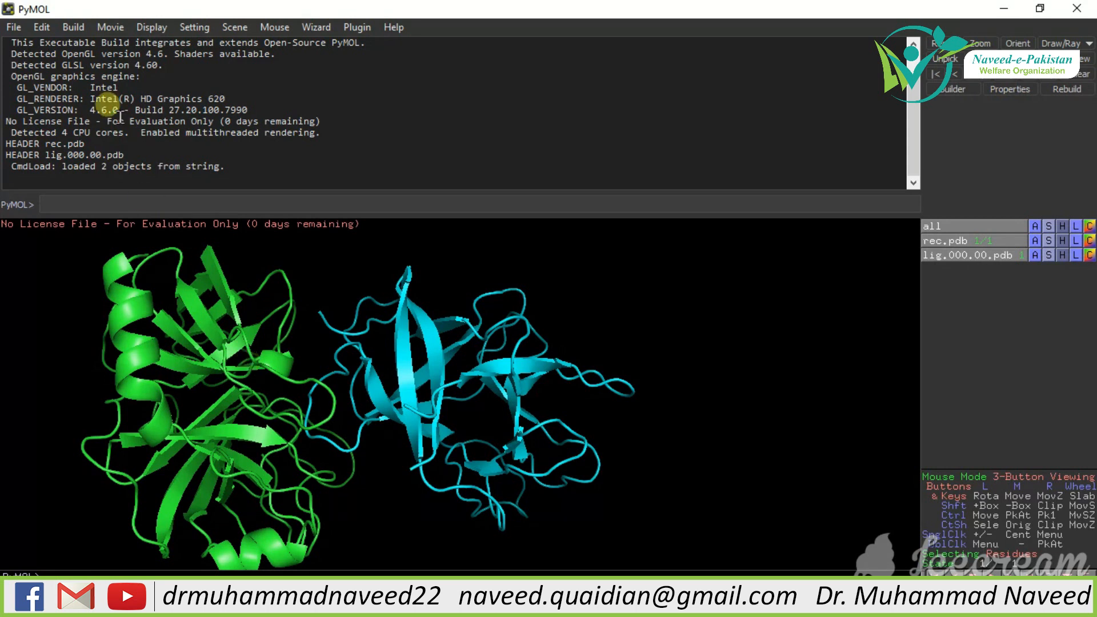
Open the 1avx trypsin and trypsin inhibitor structure alongside the docked model, and inspect both complexes from different angles.
left_click(17, 28)
left_click(44, 79)
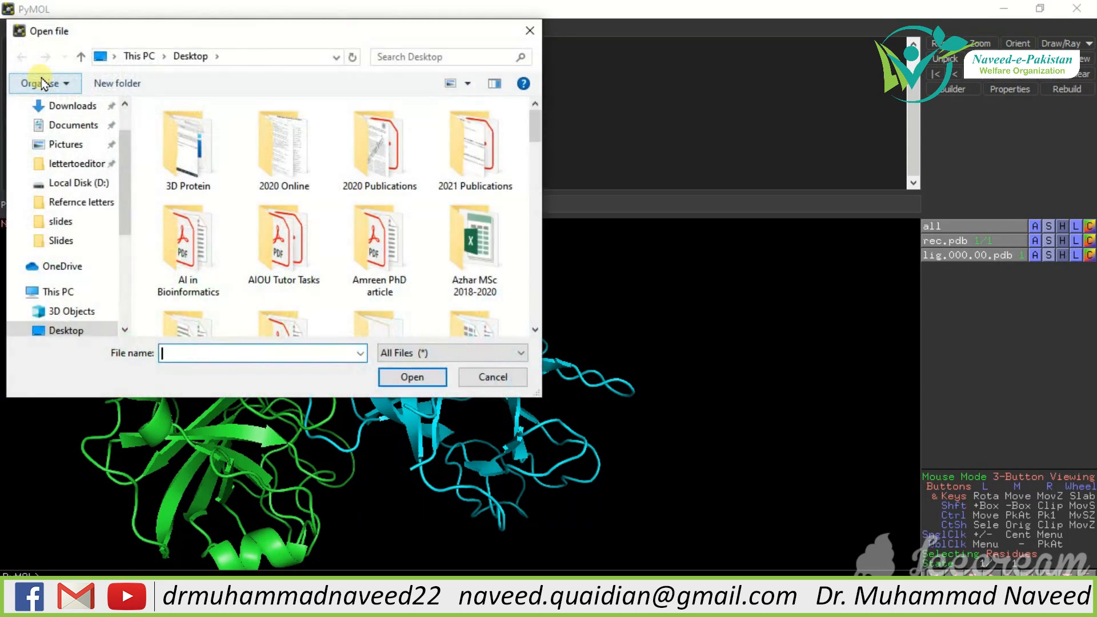
left_click_drag(535, 127, 523, 274)
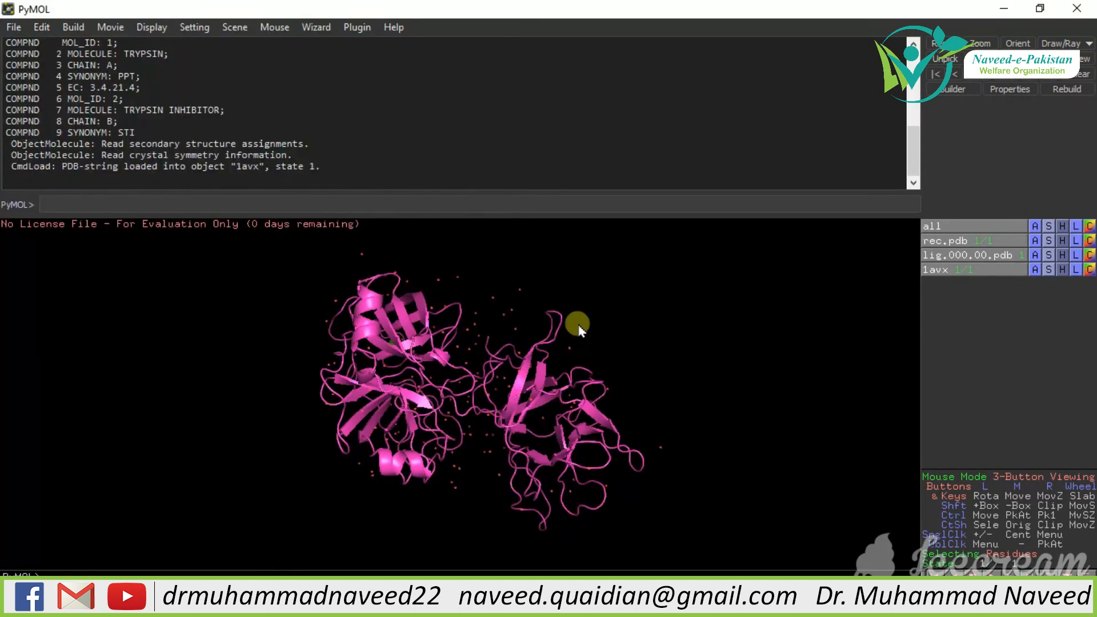
left_click_drag(533, 368, 862, 348)
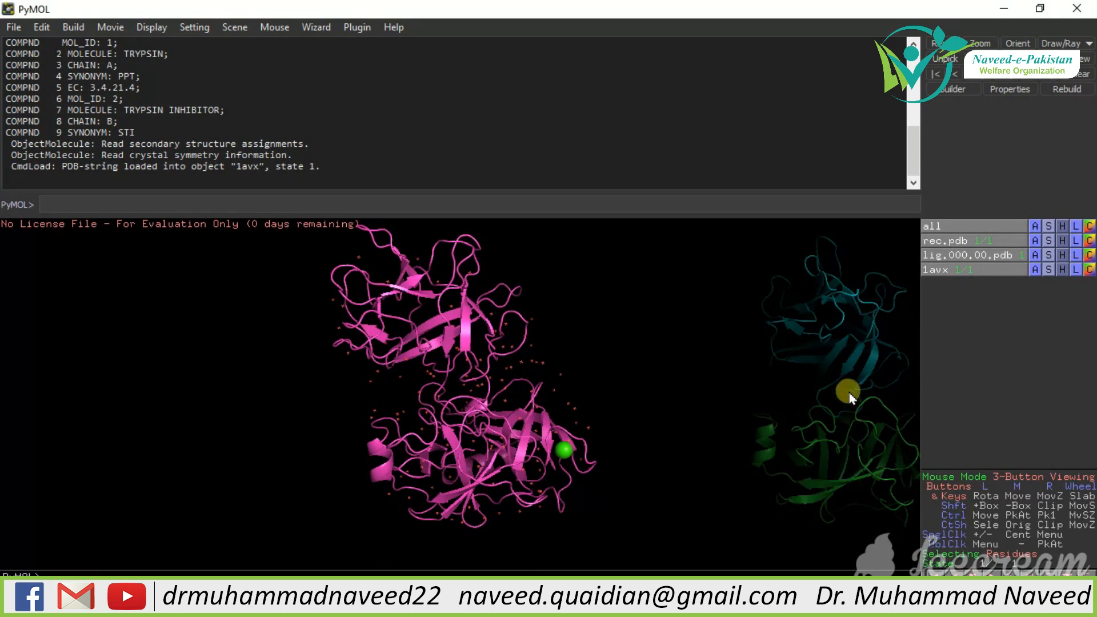